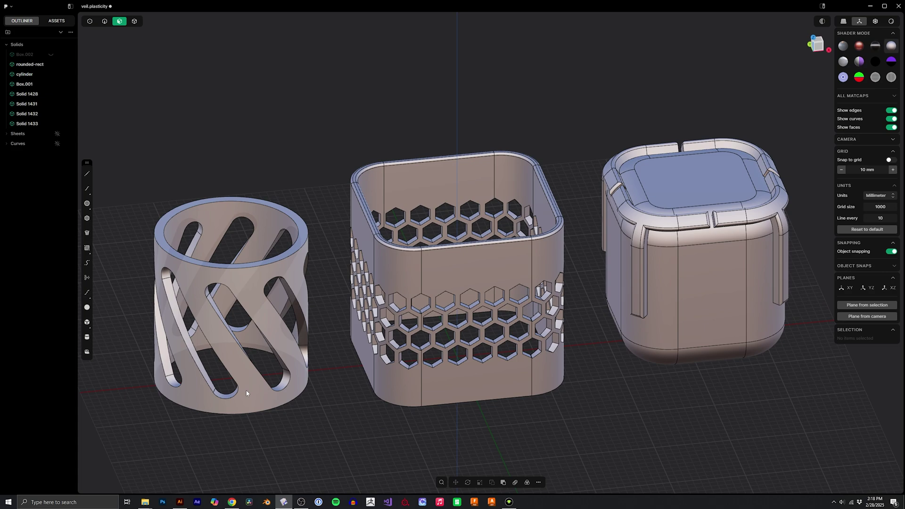
- Start a new file and clear the existing scene of container models
middle_click_drag(365, 397, 243, 412, "shift")
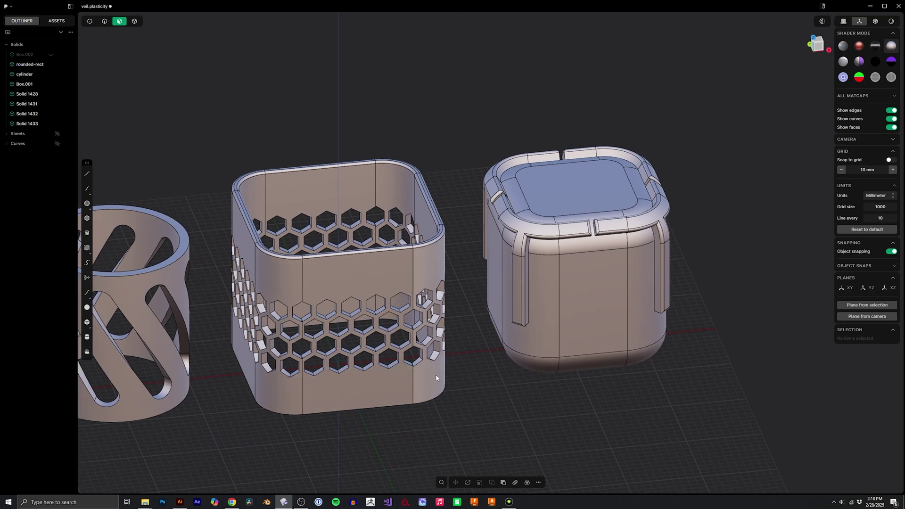
middle_click_drag(437, 377, 501, 377)
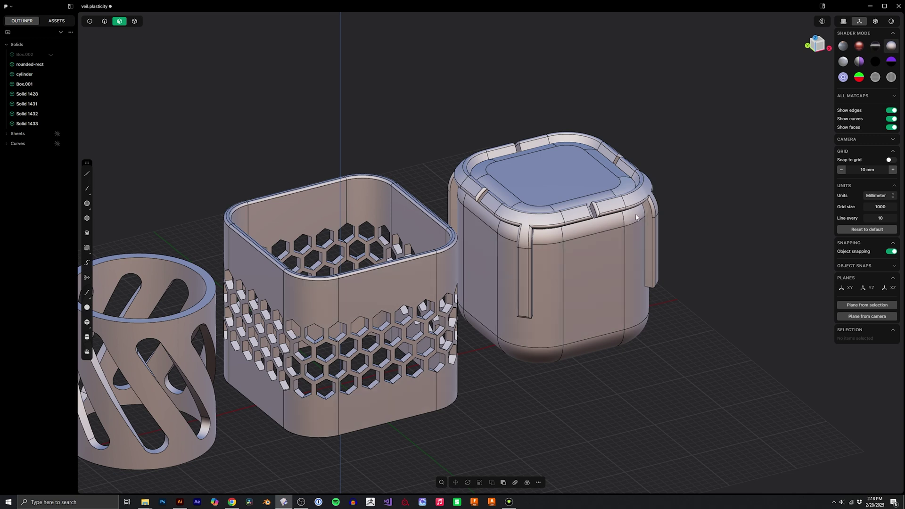
left_click(8, 7)
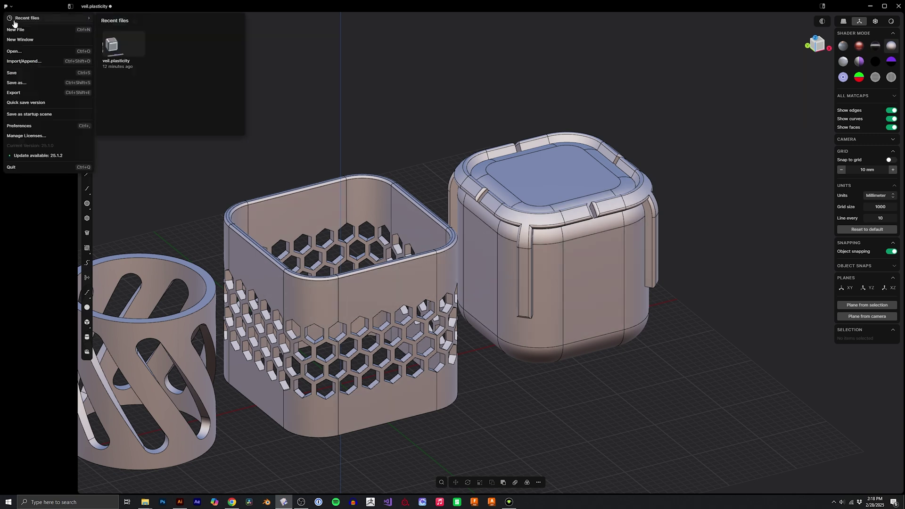
left_click(19, 30)
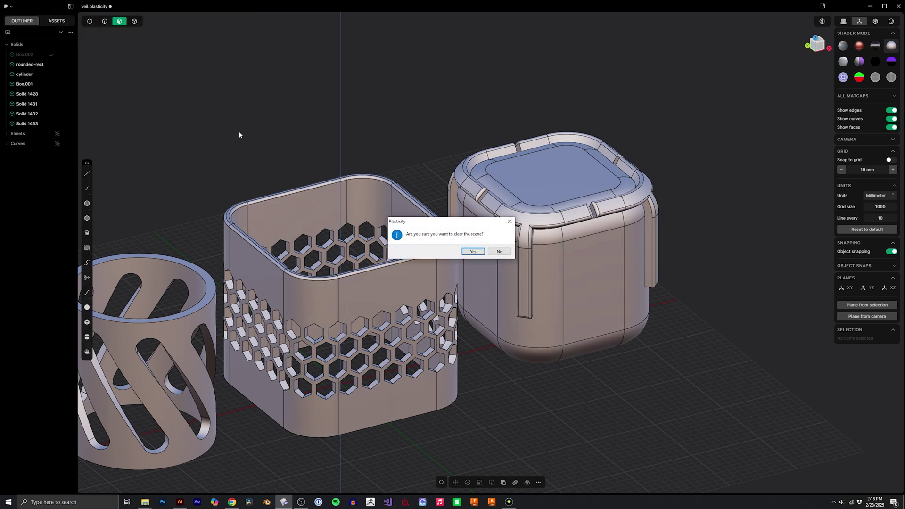
left_click(473, 252)
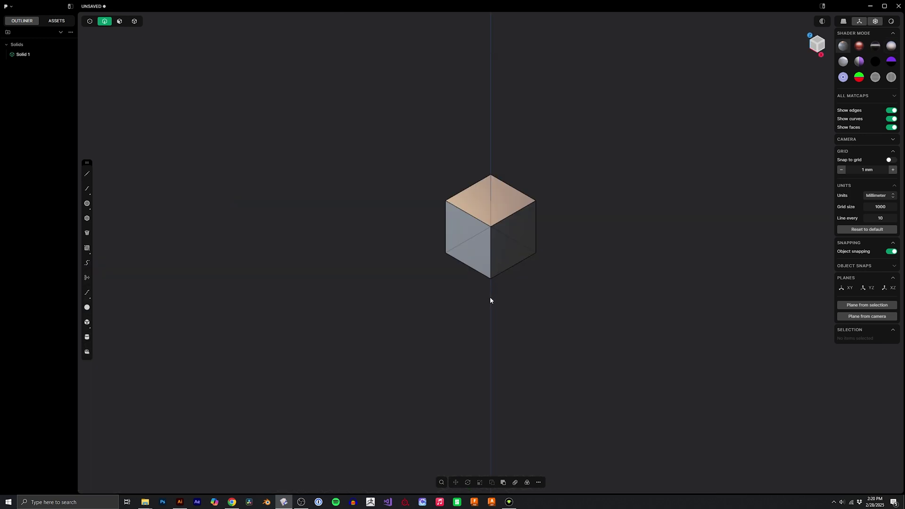
- Cut a vertical cylinder of about 196 mm radius through the full height of the cube, centred on its front bottom edge
scroll(490, 298, "up", 4)
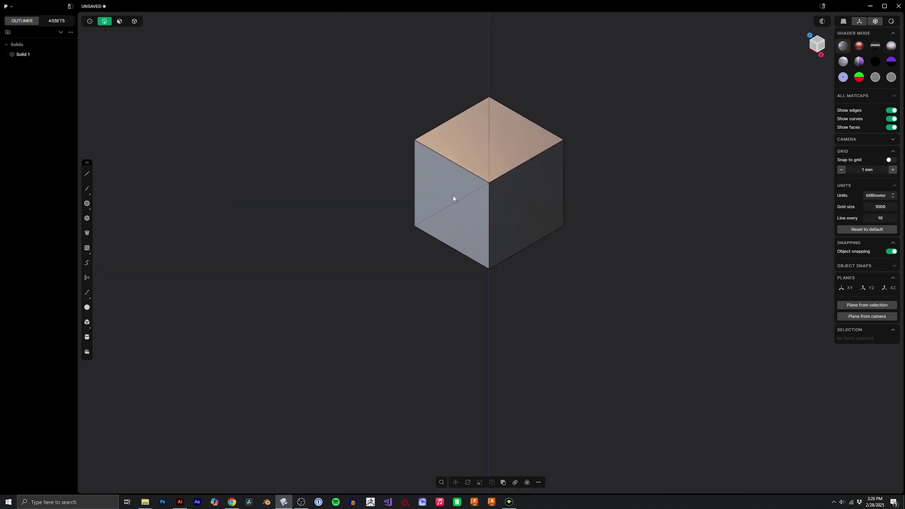
middle_click_drag(472, 216, 463, 265, "shift")
scroll(463, 264, "up", 3)
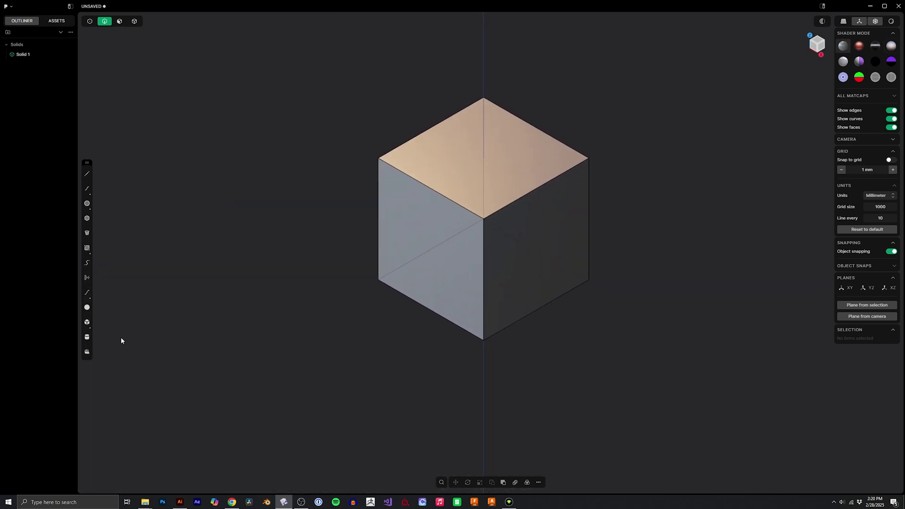
left_click(430, 310)
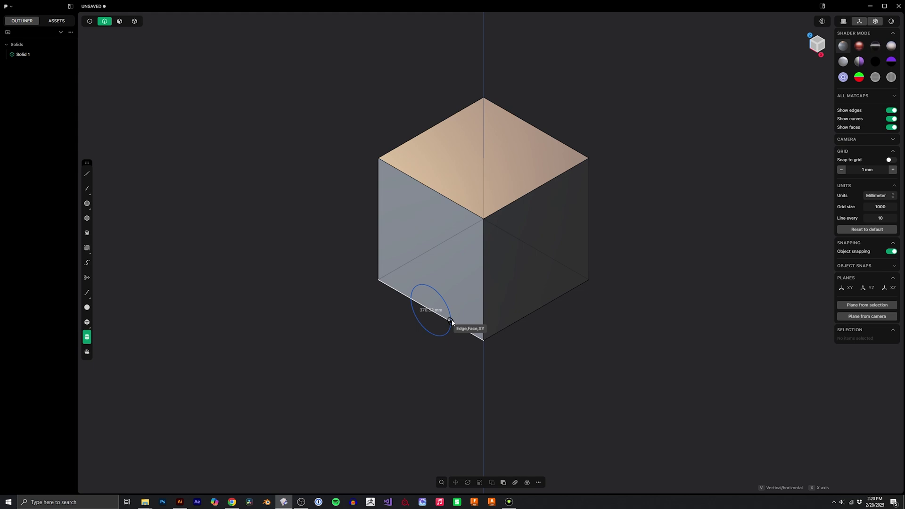
left_click(452, 323)
left_click(465, 186)
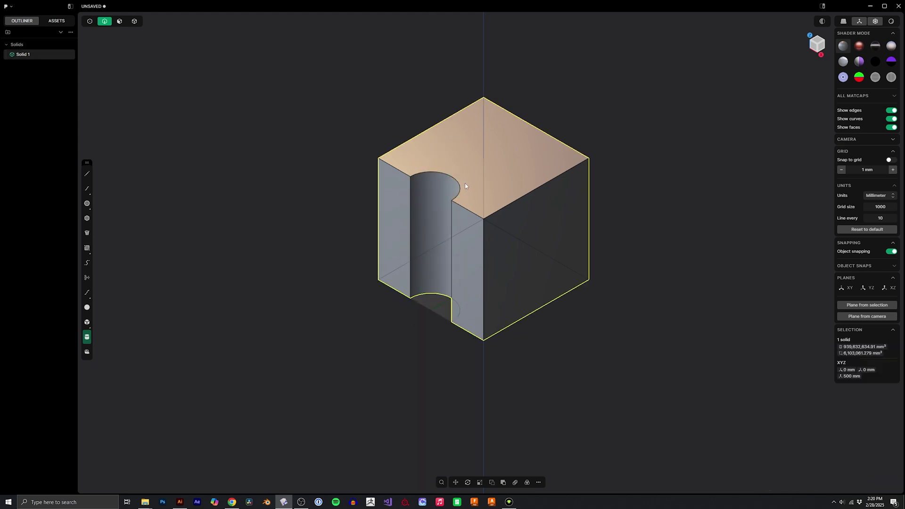
key("Escape")
- Fillet the two vertical edges beside the cylindrical cut with a radius of about 259 mm
middle_click_drag(451, 257, 461, 264)
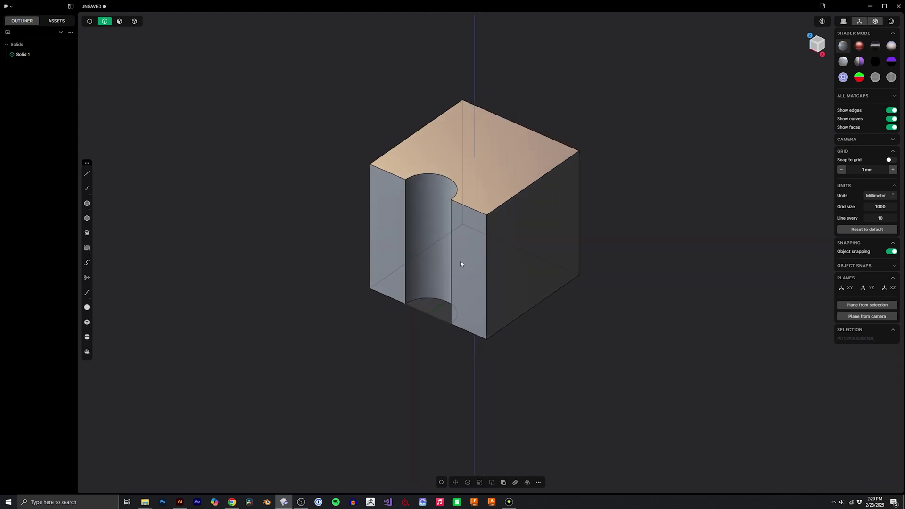
left_click(405, 256)
key("f")
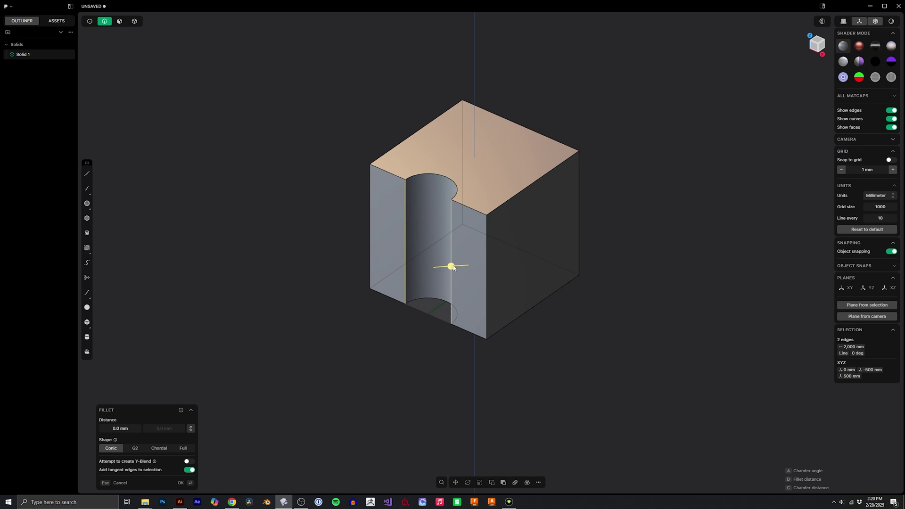
left_click_drag(453, 268, 415, 279)
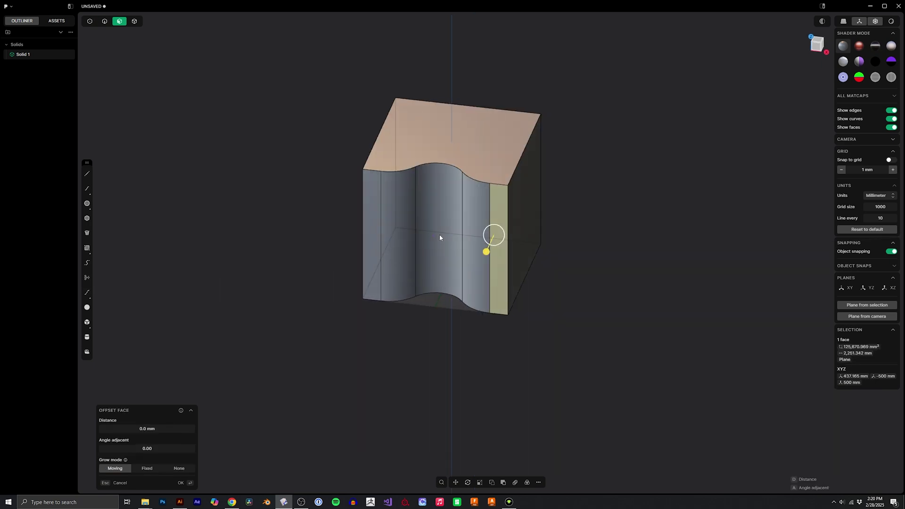
- Unwrap the central concave face and move the flat sheet about 1272 mm along X, clear of the block
middle_click_drag(439, 235, 439, 237)
left_click(439, 239)
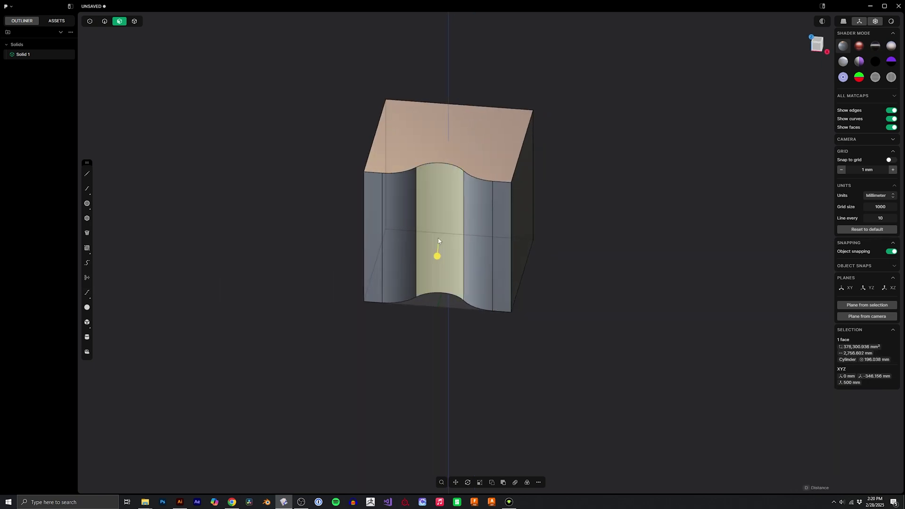
right_click(438, 241)
type("unwra")
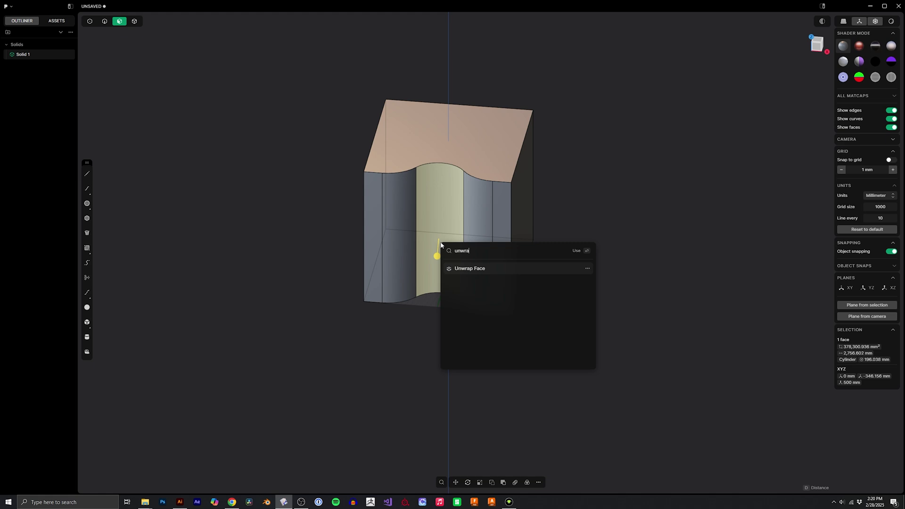
key("Return")
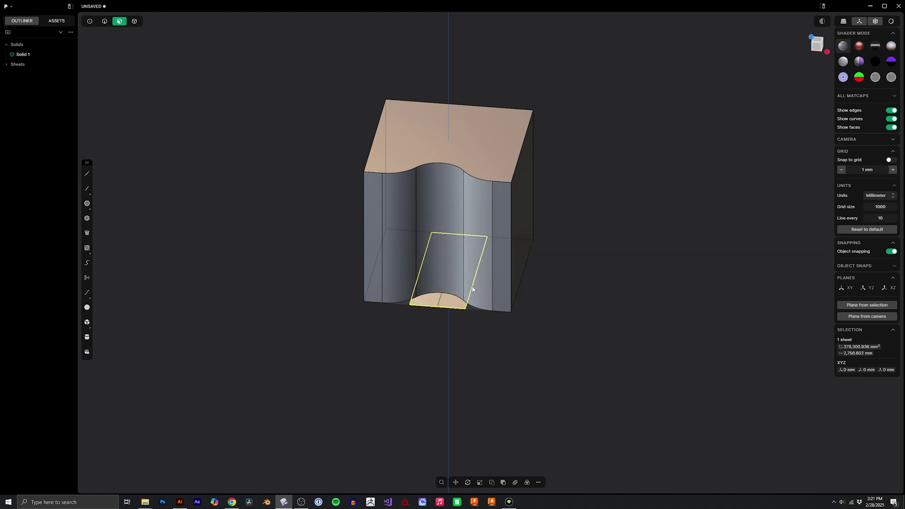
key("g")
key("x")
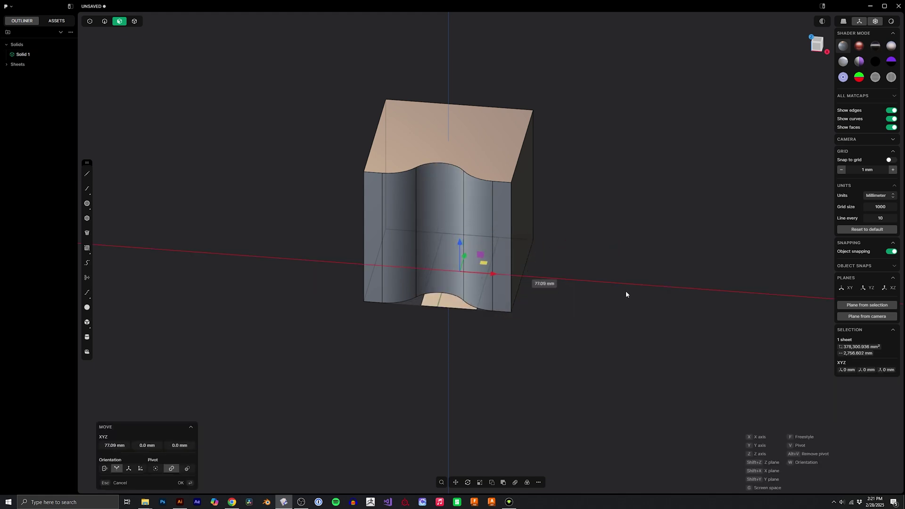
left_click(801, 312)
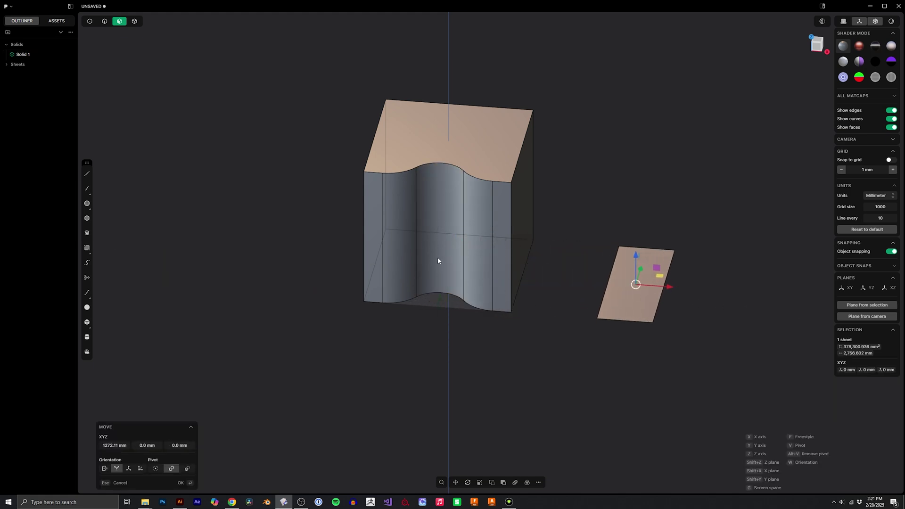
- Unwrap the left fillet face and move its flat sheet along X to about 861 mm, left of the central sheet
left_click(402, 241)
right_click(402, 241)
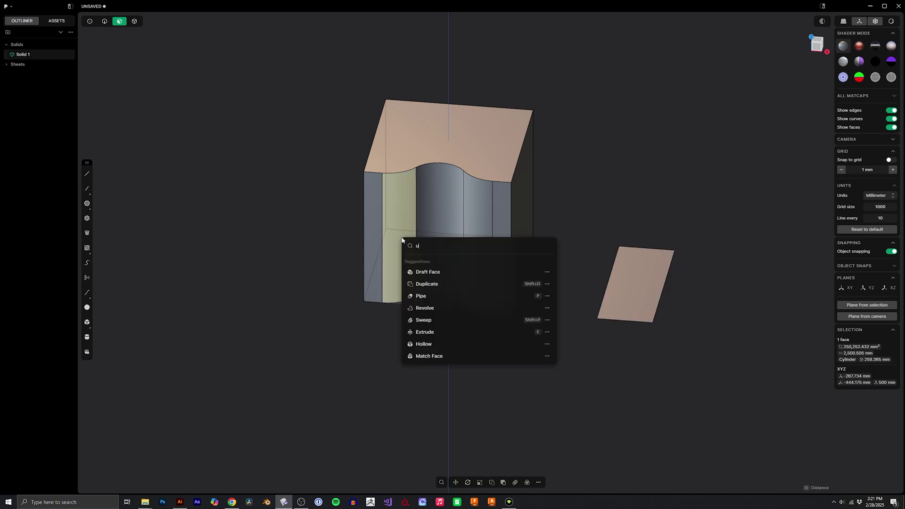
type("unwwr")
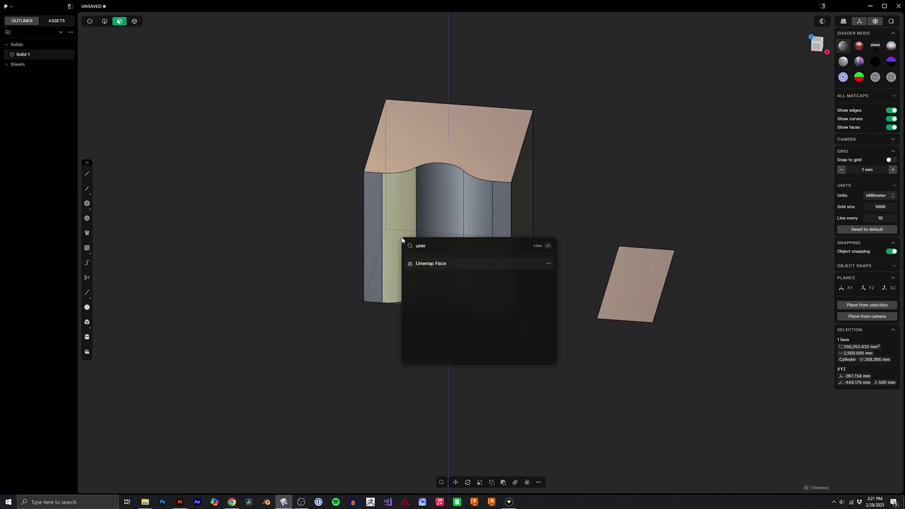
key("Return")
key("g")
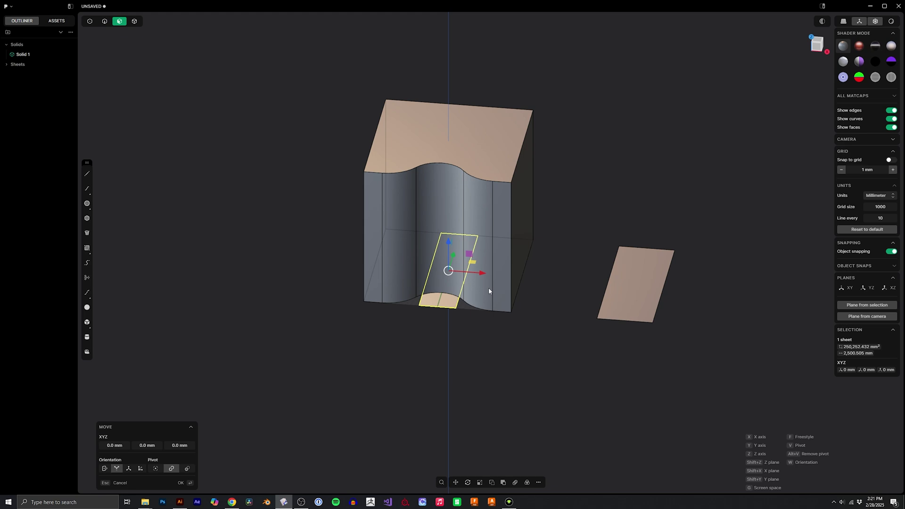
left_click(613, 302)
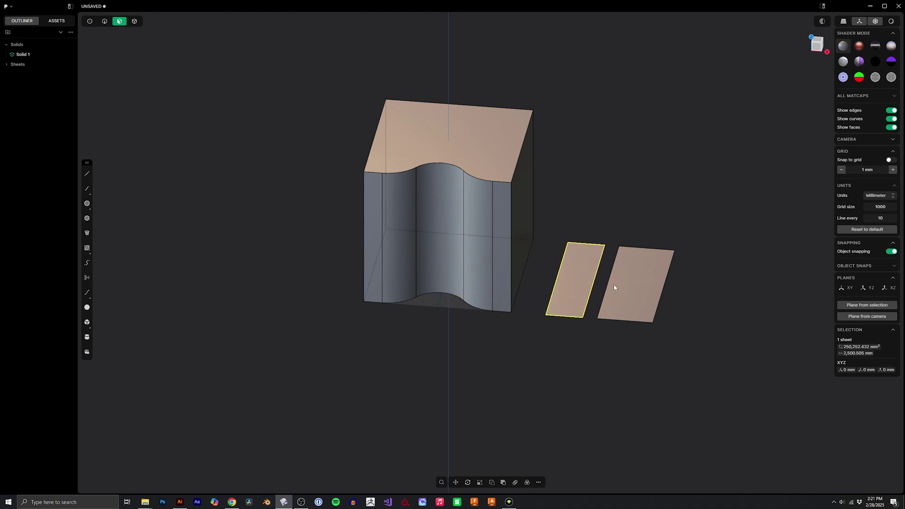
- Unwrap the right fillet face and move its flat sheet along X to about 1620 mm, right of the central sheet
left_click(468, 266)
right_click(467, 266)
type("un")
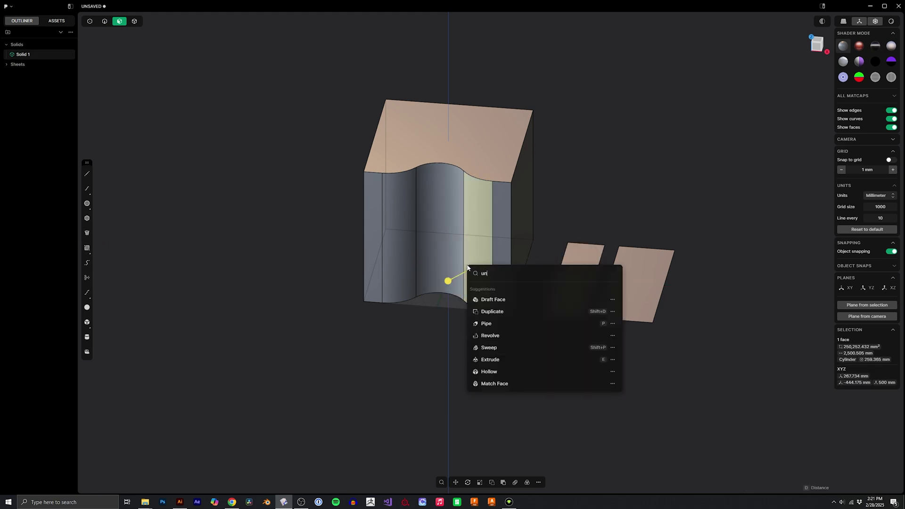
type("wra")
key("Return")
key("g")
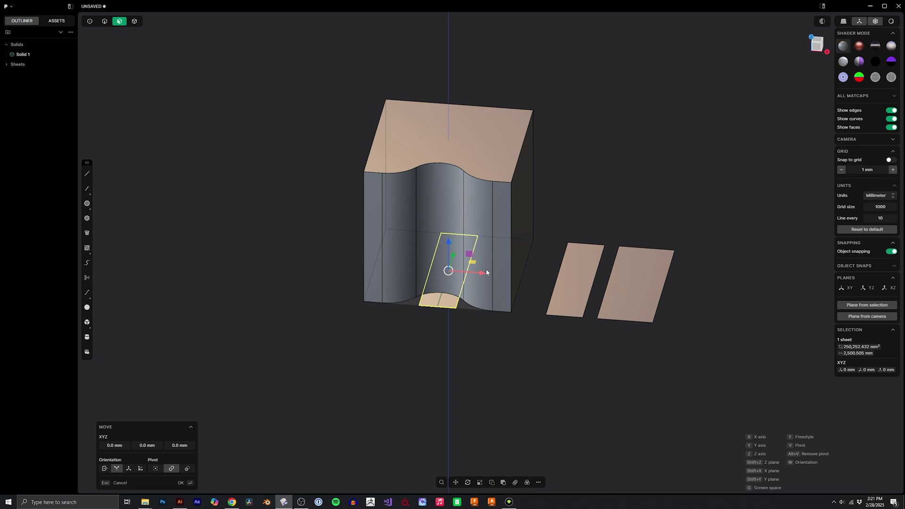
left_click_drag(486, 270, 722, 330)
- Move the left flat sheet by a pivot on its right edge so it snaps flush against the central sheet
left_click(586, 285)
middle_click_drag(558, 267, 412, 226)
scroll(499, 271, "up", 3)
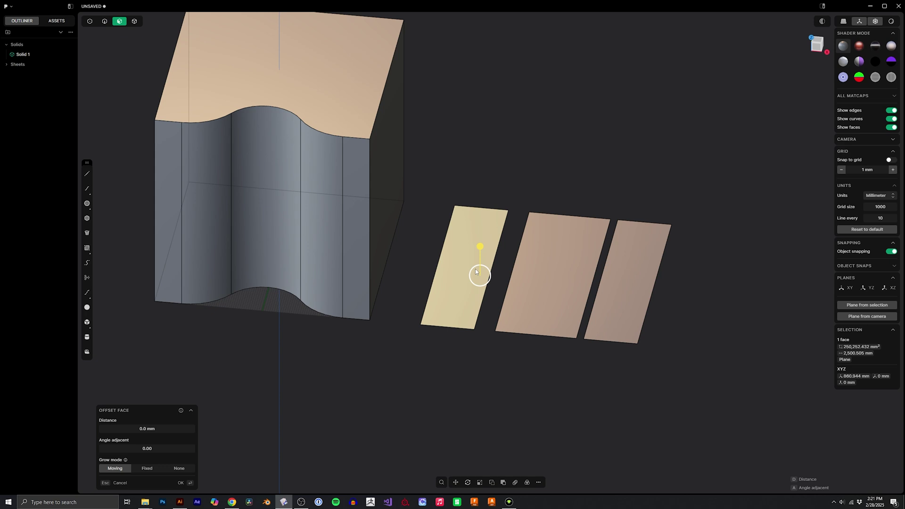
mouse_move(475, 268)
middle_mouse_down()
mouse_move(496, 259)
mouse_move(482, 274)
middle_mouse_up()
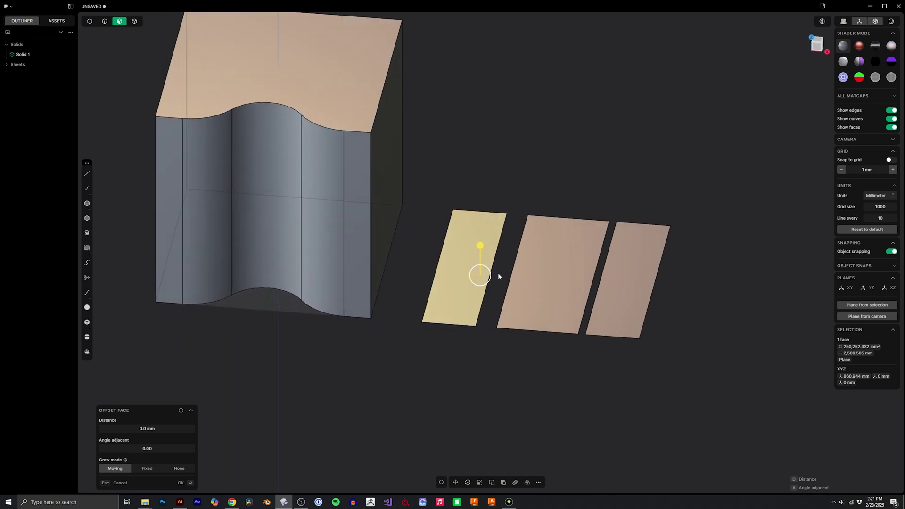
key("g")
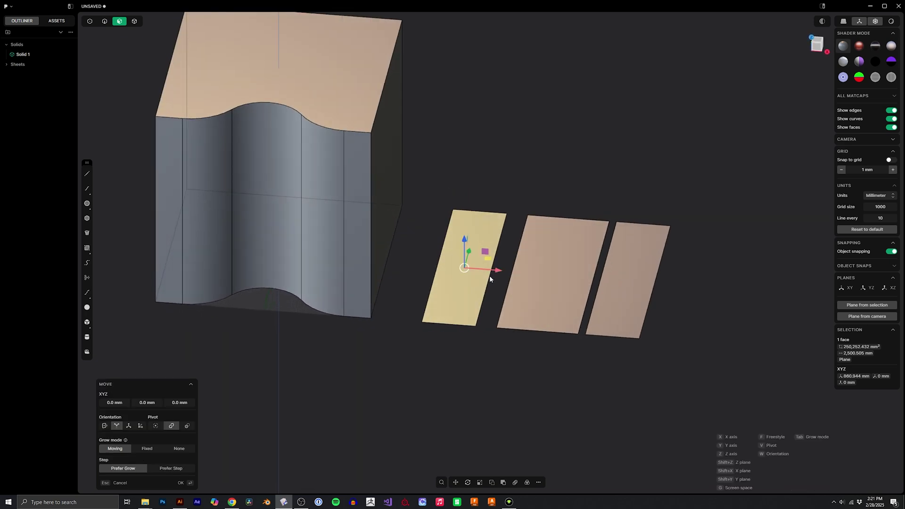
key("v")
left_click(492, 270)
left_click_drag(520, 277, 541, 278)
- Move the right flat sheet by a pivot on its left edge so it snaps flush against the central sheet
left_click(616, 282)
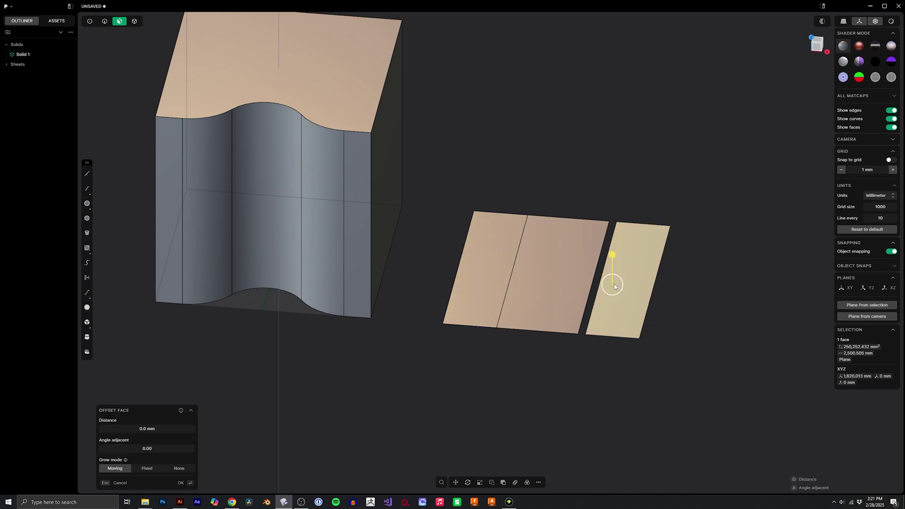
key("g")
key("v")
left_click(604, 280)
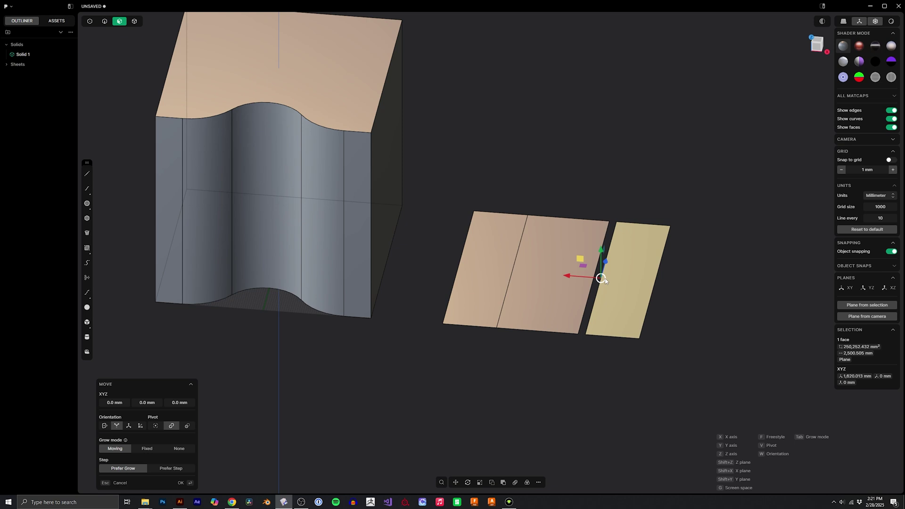
mouse_move(601, 278)
left_mouse_down()
mouse_move(533, 276)
mouse_move(604, 290)
mouse_move(594, 277)
left_mouse_up()
right_click(594, 277)
- From the top view, draw a thin centre rectangle about 561 mm wide at the middle of the central sheet, spanning all three sheets
key("KP_7")
middle_click_drag(551, 325, 514, 341, "shift")
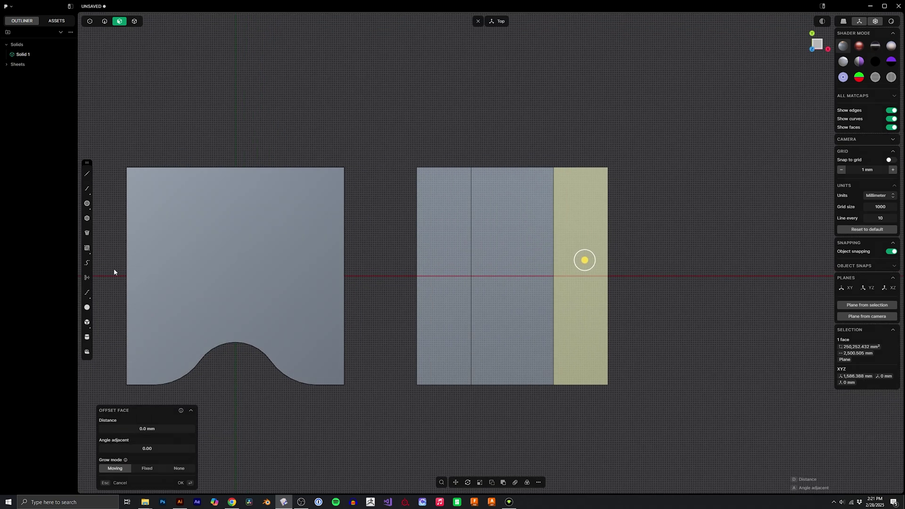
left_click(87, 249)
left_click(512, 276)
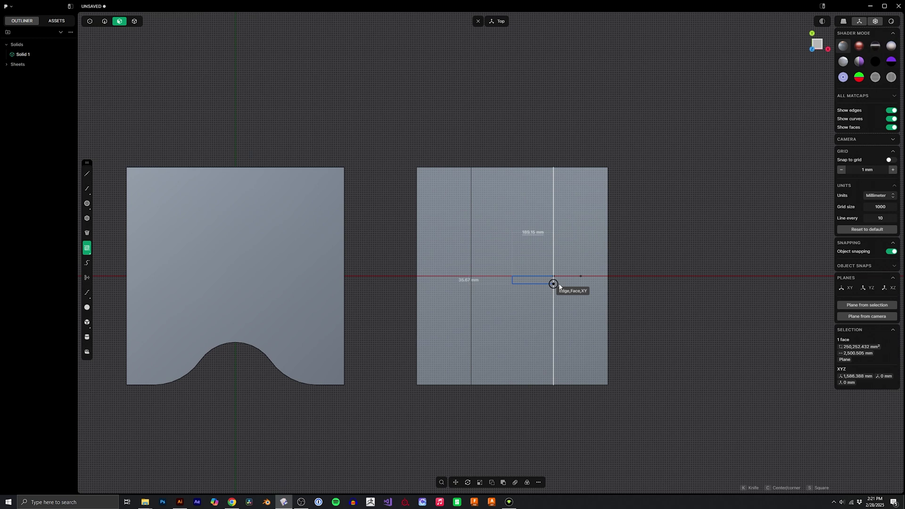
key("c")
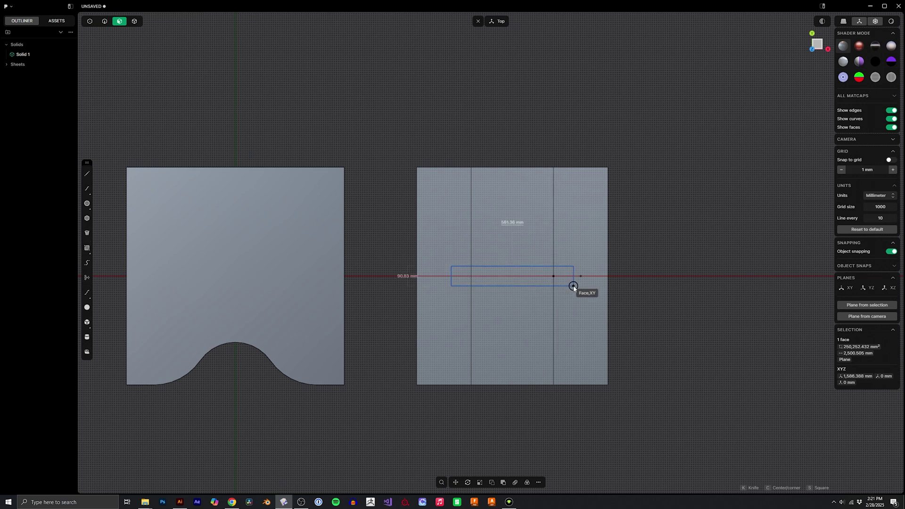
left_click(573, 287)
- Extrude the thin rectangle about 69 mm upward into a solid bar
middle_click_drag(495, 320, 513, 281)
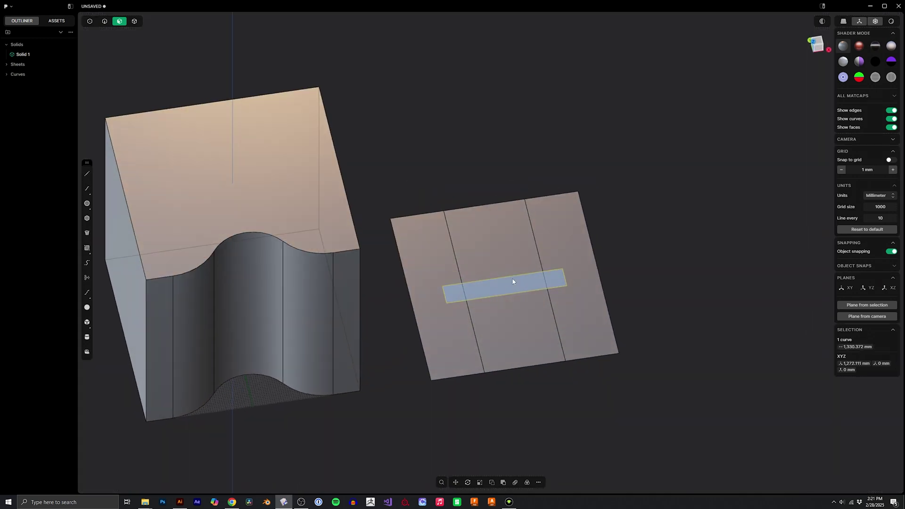
key("e")
left_click_drag(509, 263, 508, 249)
key("Return")
- Try to deform the whole bar with the central flat sheet as reference and the block's central curved face as target
middle_click_drag(508, 249, 536, 241)
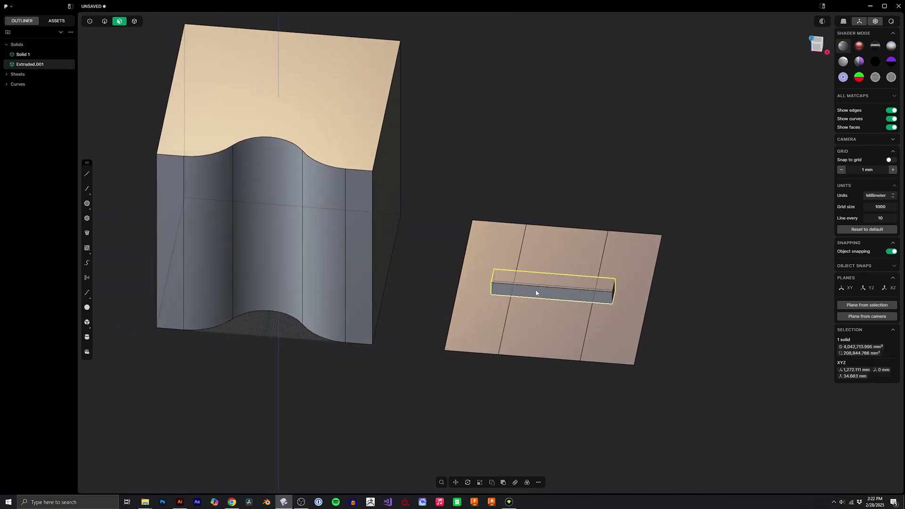
type("fdef")
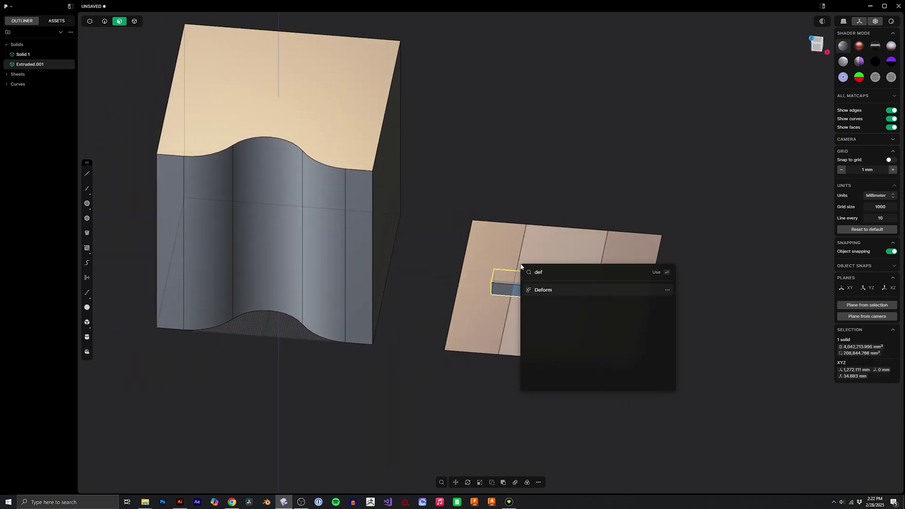
key("Return")
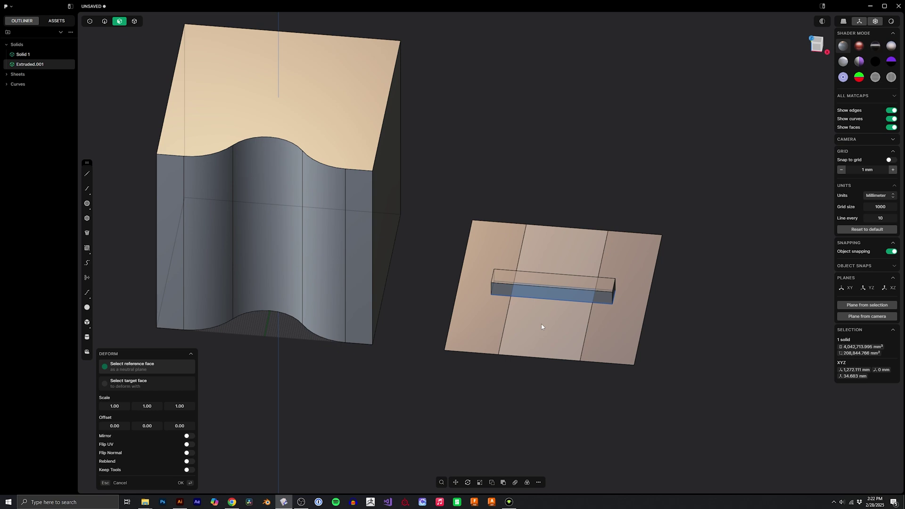
left_click(539, 323)
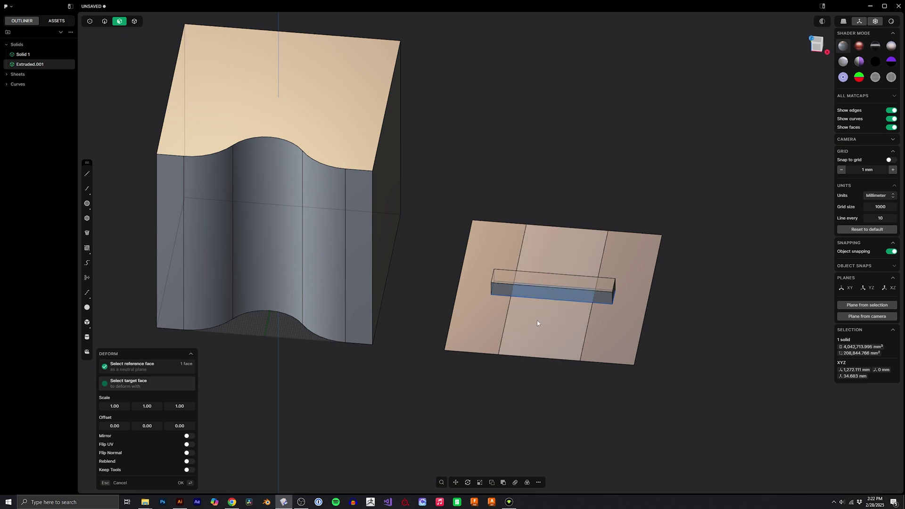
left_click(274, 244)
middle_click_drag(280, 242, 288, 296)
mouse_move(241, 249)
middle_mouse_down()
mouse_move(248, 260)
mouse_move(237, 250)
middle_mouse_up()
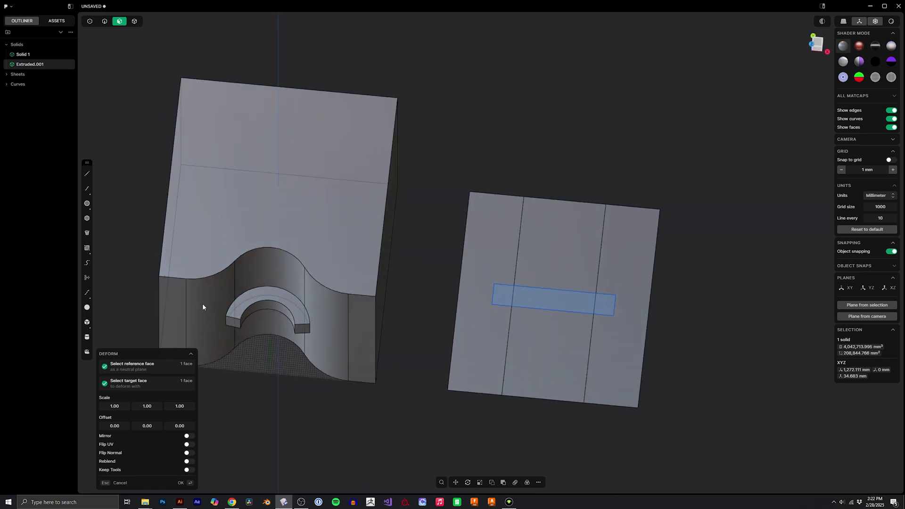
middle_click_drag(232, 295, 309, 255)
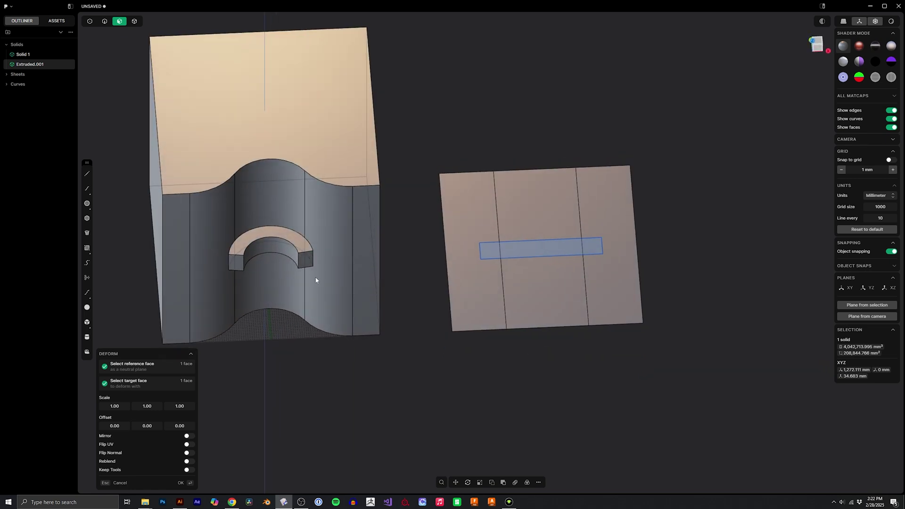
key("Return")
- From the top view, draw a line about 1158 mm long down the seam between the left and central flat sheets
middle_click_drag(493, 264, 451, 259)
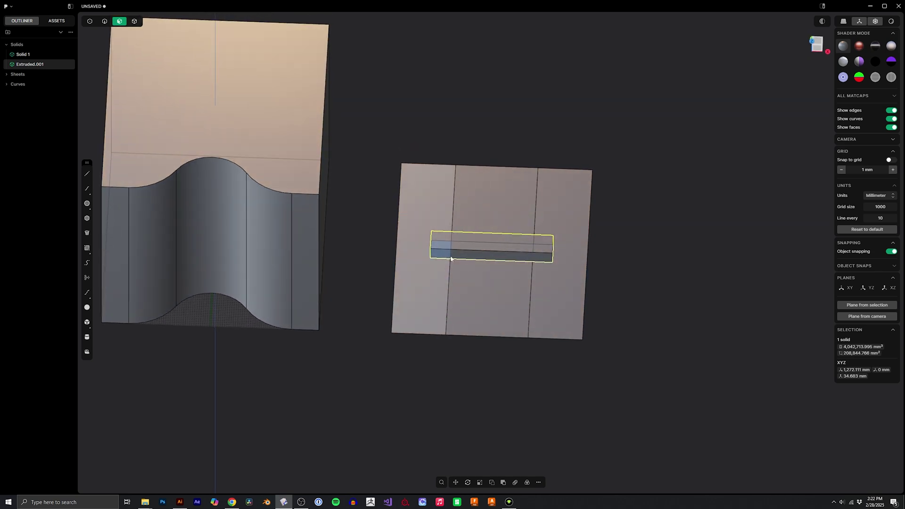
key("4")
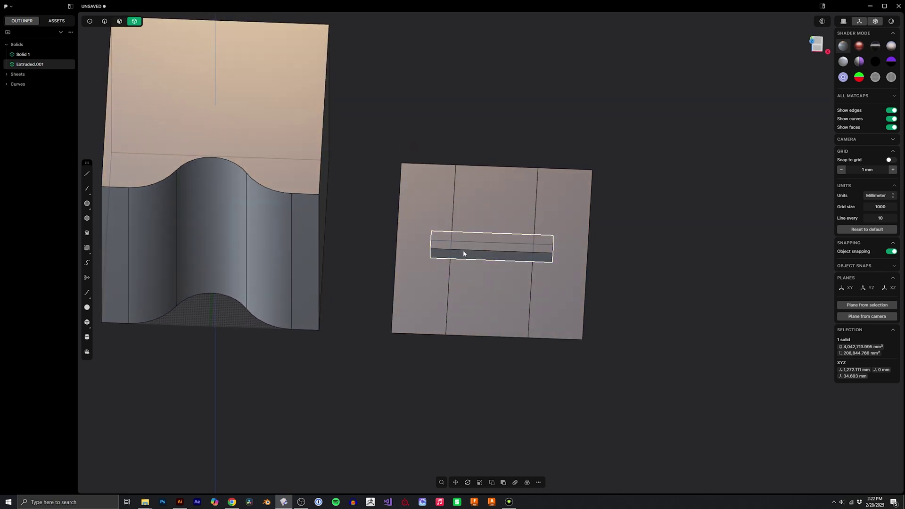
middle_click_drag(464, 250, 464, 264)
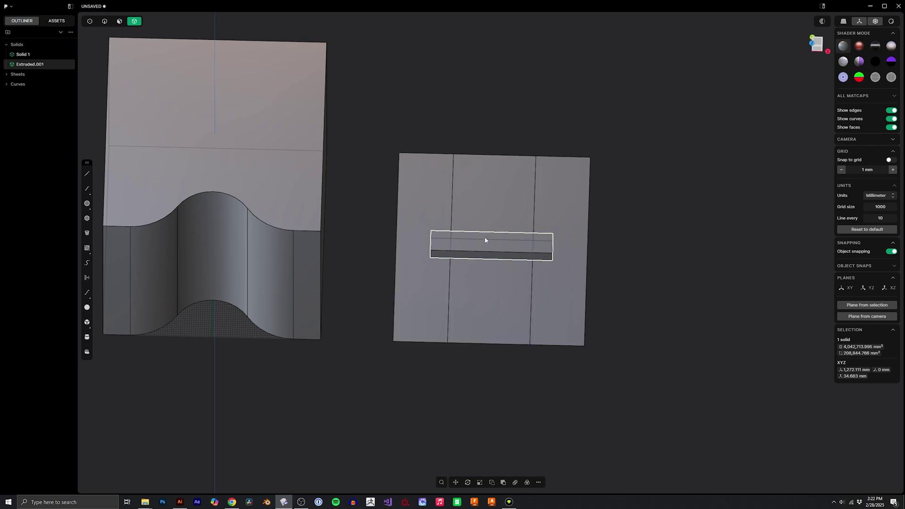
key("KP_1")
key("KP_7")
middle_click_drag(482, 238, 461, 221, "shift")
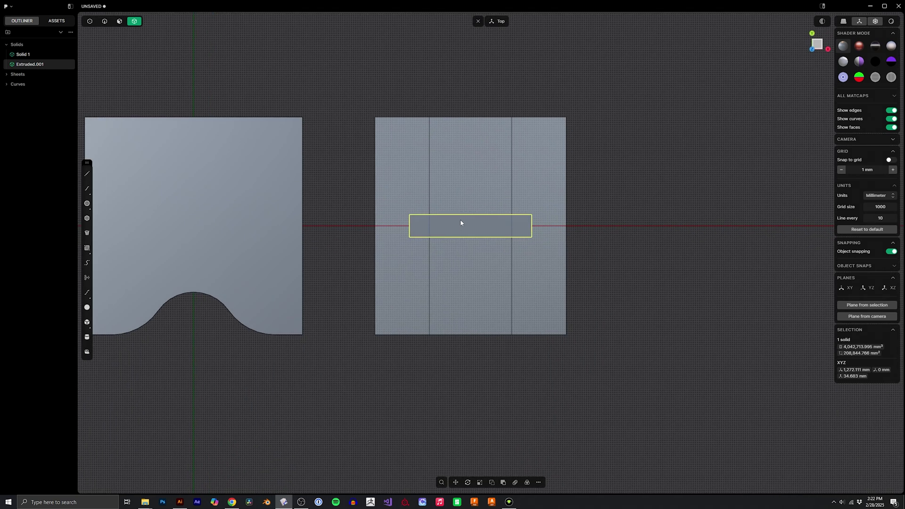
key("l")
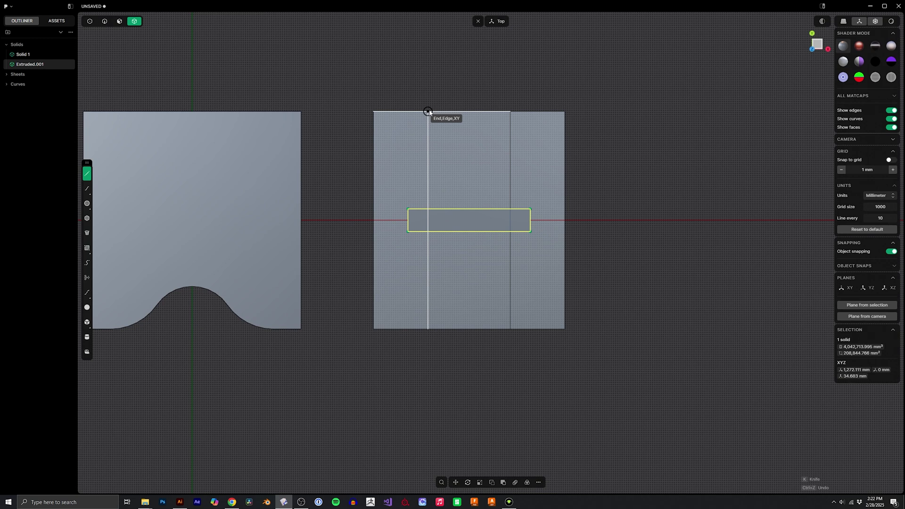
left_click(428, 111)
left_click(427, 363)
key("Escape")
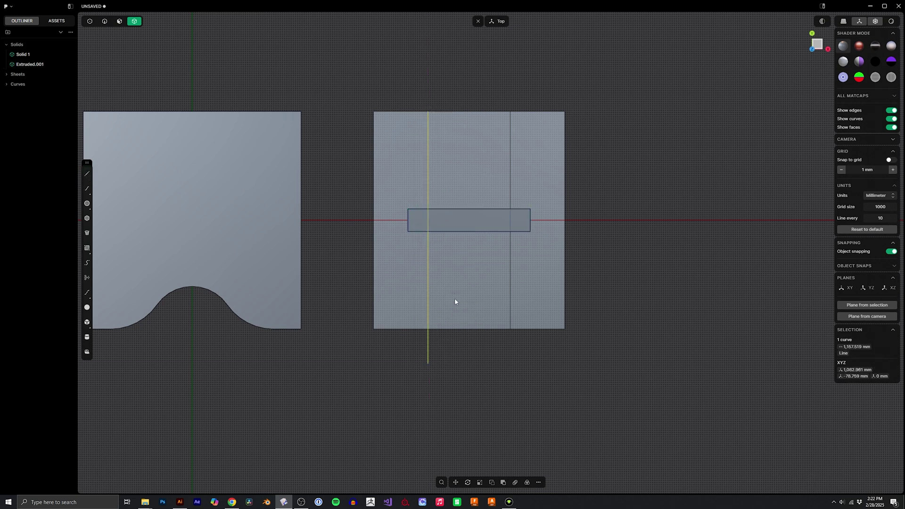
- Draw a second line about 1127 mm long down the seam between the central and right flat sheets
key("l")
left_click(510, 111)
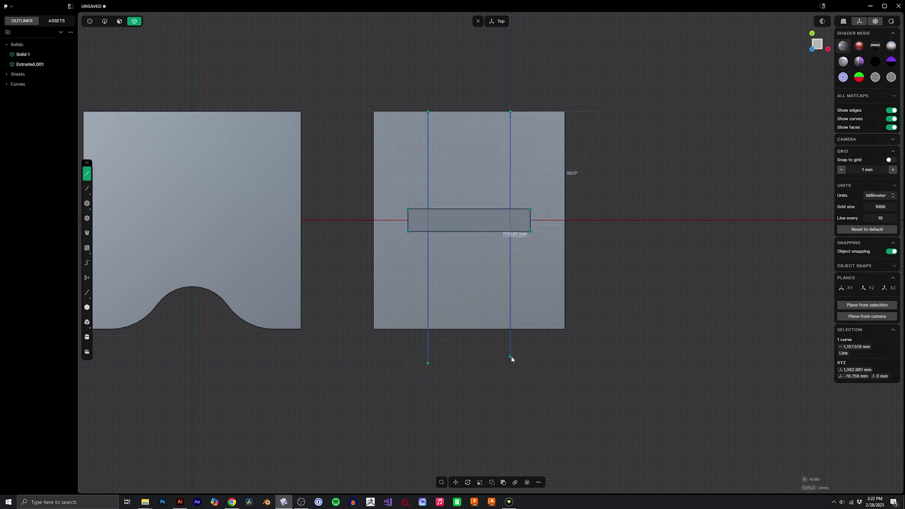
left_click(511, 355)
- Cut the bar into three pieces using the two seam lines as cutters
middle_click_drag(443, 305, 498, 262)
left_click(484, 255)
key("c")
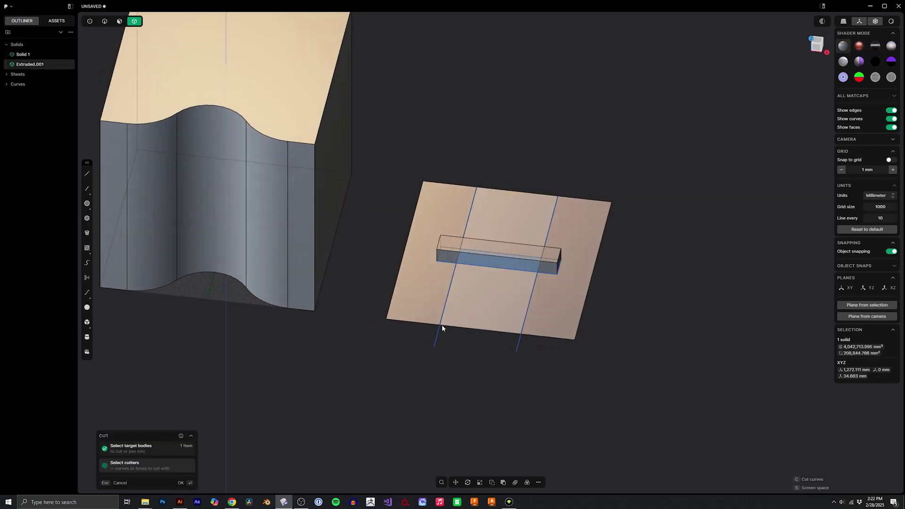
left_click(437, 332)
key("Return")
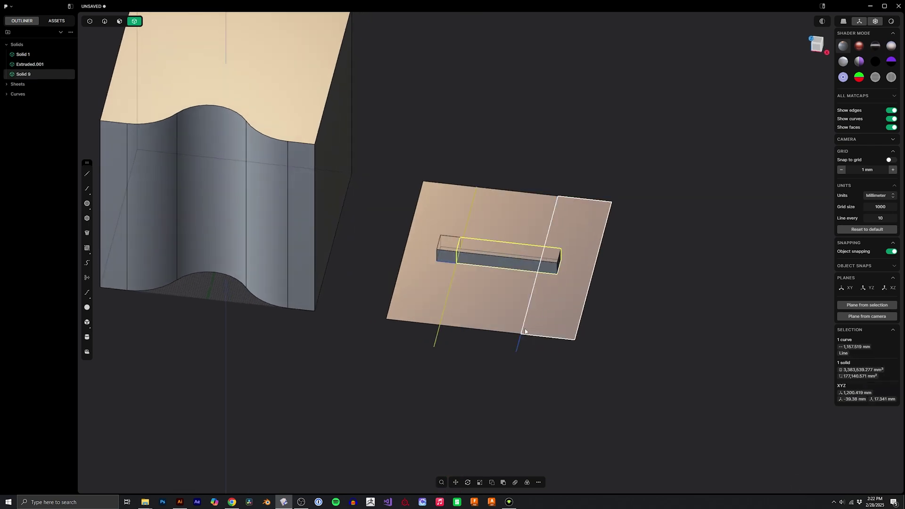
key("c")
left_click(523, 329)
key("Return")
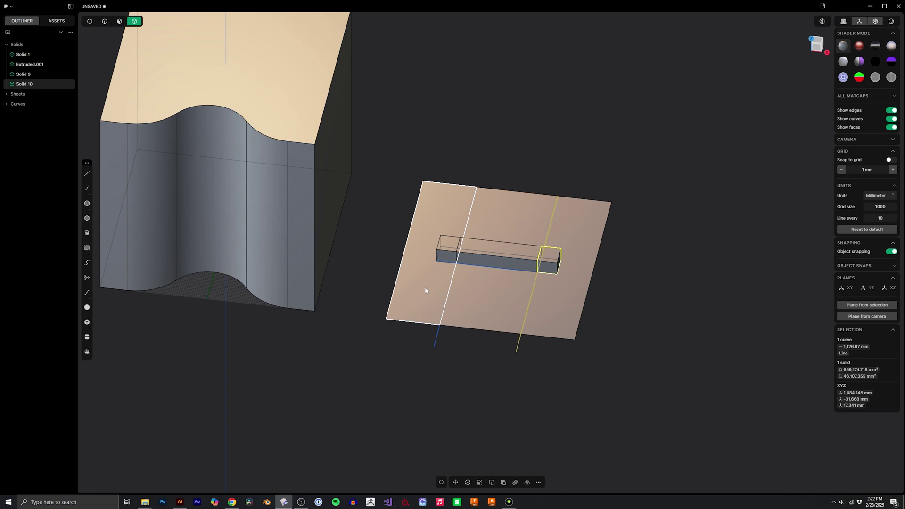
left_click(478, 362)
- Deform the middle bar piece from the central flat sheet onto the block's central curved face
middle_click_drag(478, 362, 535, 251)
key("3")
left_click(540, 257)
key("4")
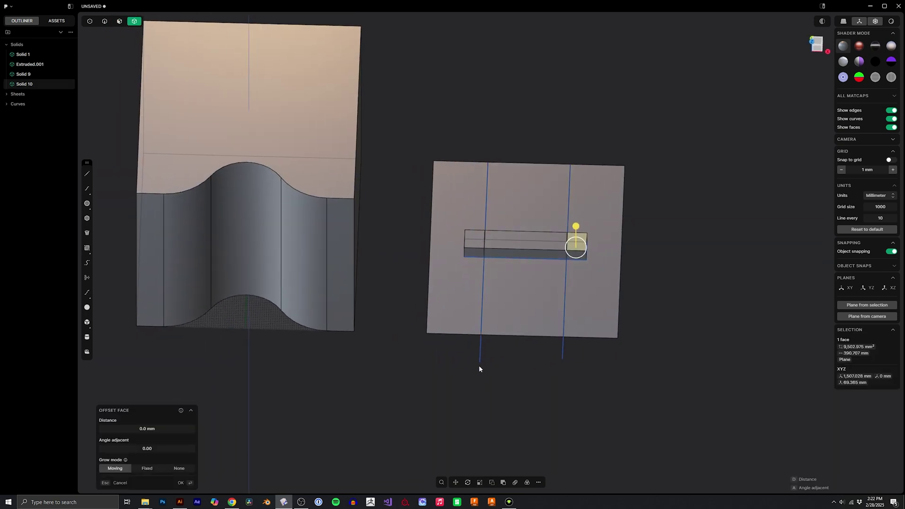
left_click(529, 246)
right_click(528, 250)
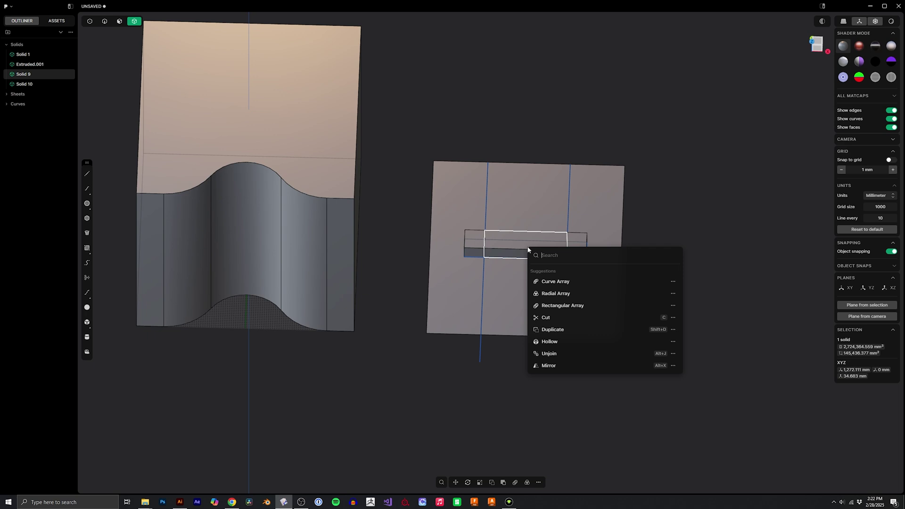
type("def")
key("Return")
left_click(523, 252)
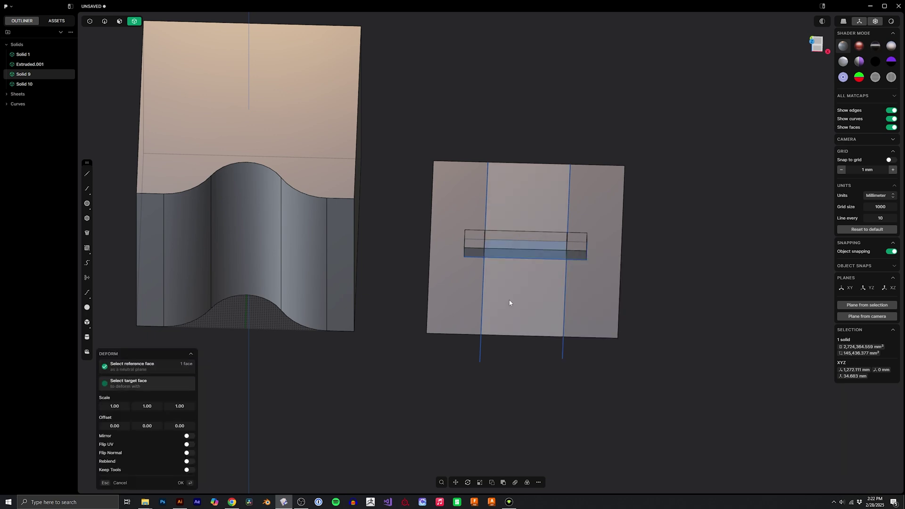
left_click(249, 229)
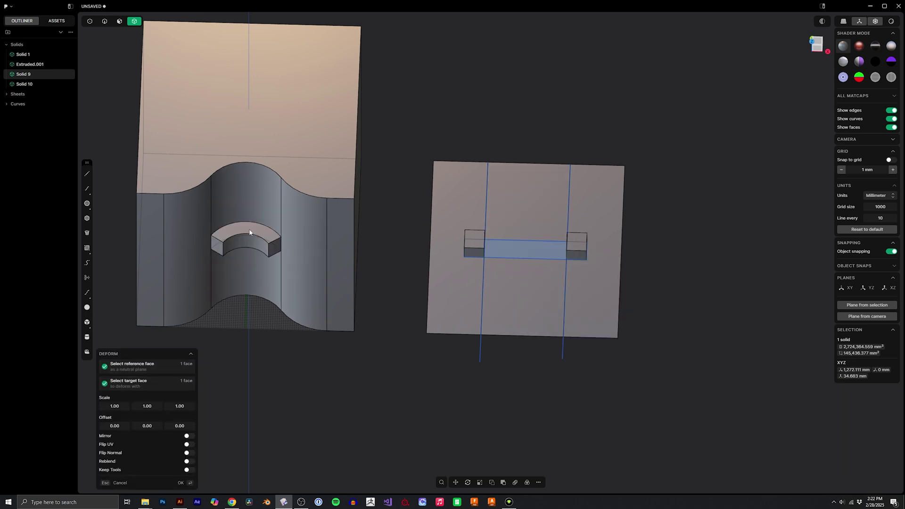
key("Return")
- Deform the left bar piece from the left flat sheet onto the block's left curved face
left_click(473, 254)
right_click(473, 256)
type("d")
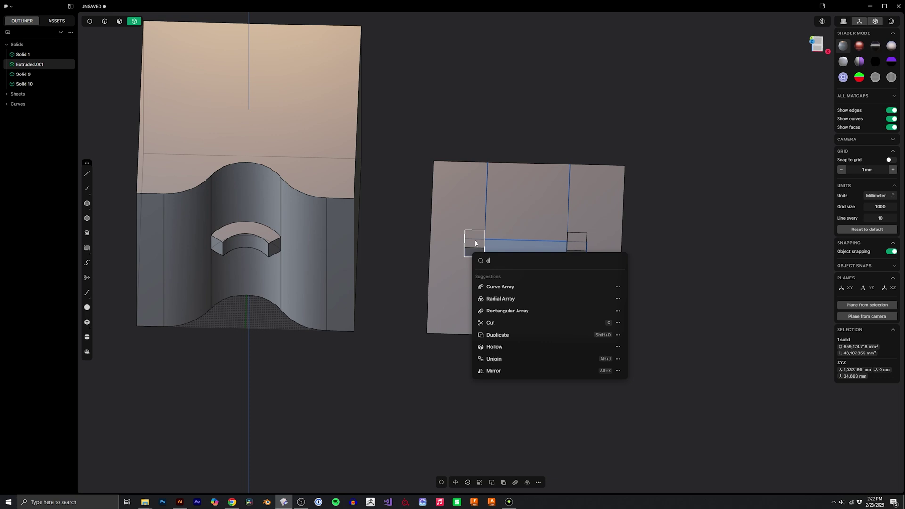
type("ef")
key("Return")
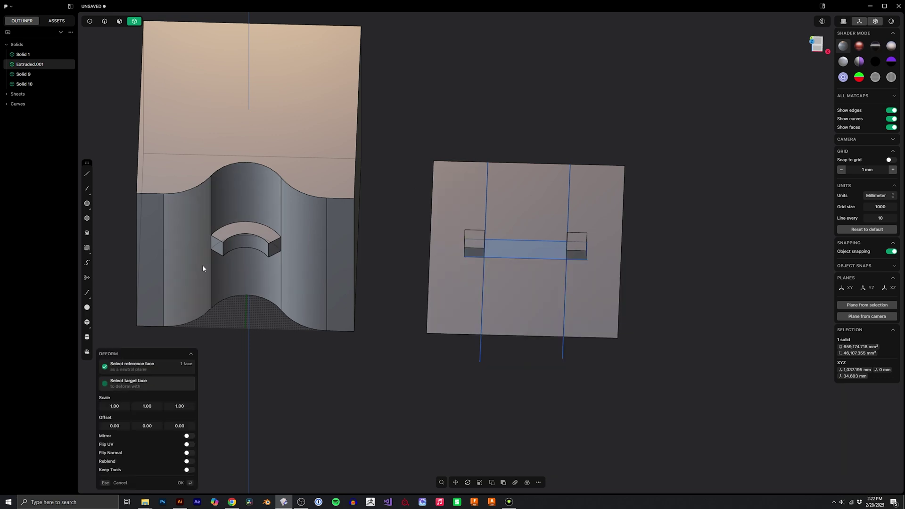
left_click(203, 267)
key("Return")
- Deform the right bar piece from the right flat sheet onto the block's right curved face
left_click(579, 250)
right_click(583, 257)
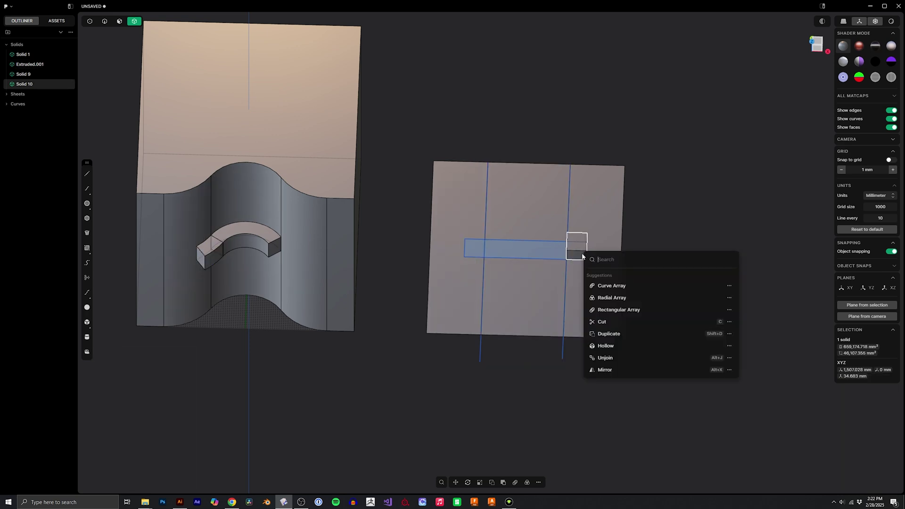
type("def")
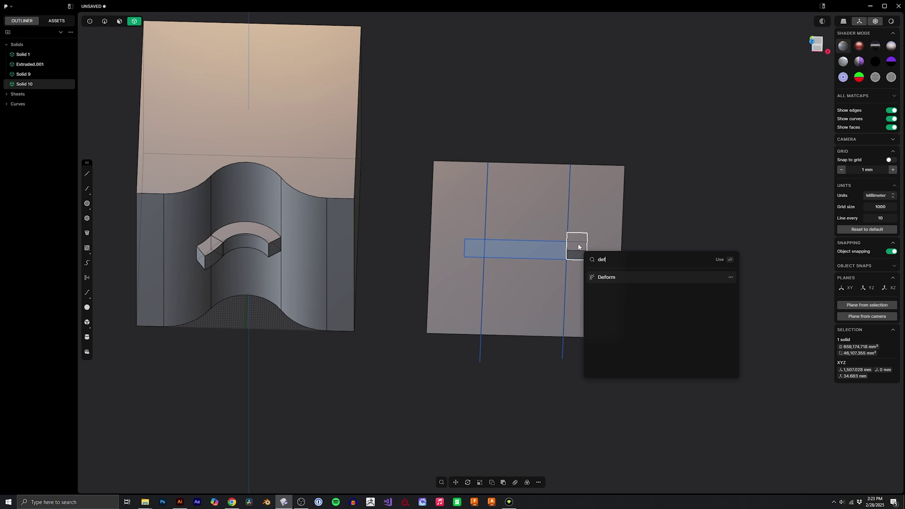
key("Return")
left_click(310, 262)
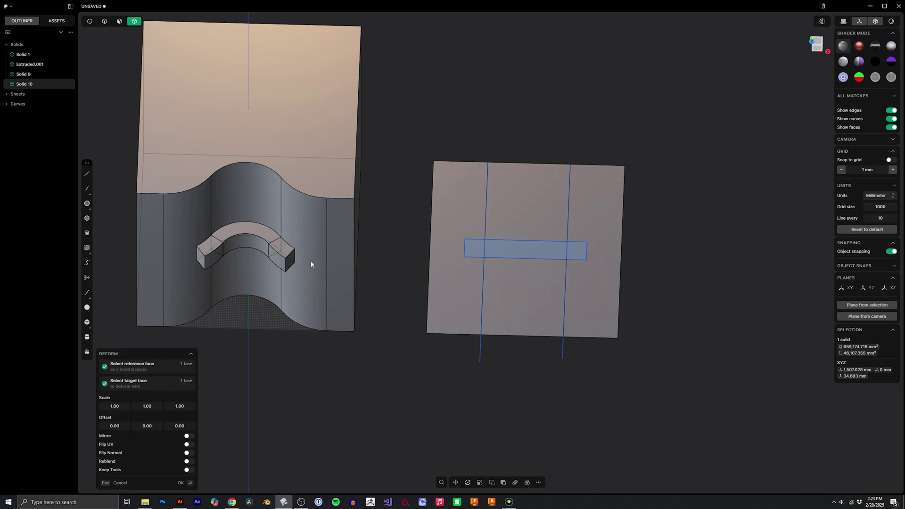
key("Return")
- Try a fillet of about 22 mm on all edges of the three separate curved bar pieces
middle_click_drag(326, 360, 347, 358)
scroll(347, 359, "up", 4)
middle_click_drag(408, 385, 398, 343)
key("2")
left_click(398, 347)
key("f")
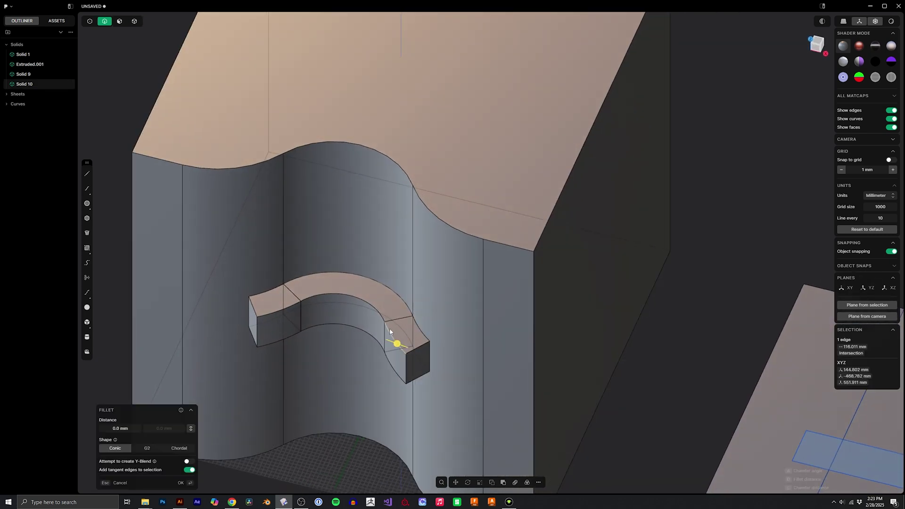
left_click_drag(309, 360, 461, 261)
middle_click_drag(461, 262, 398, 324)
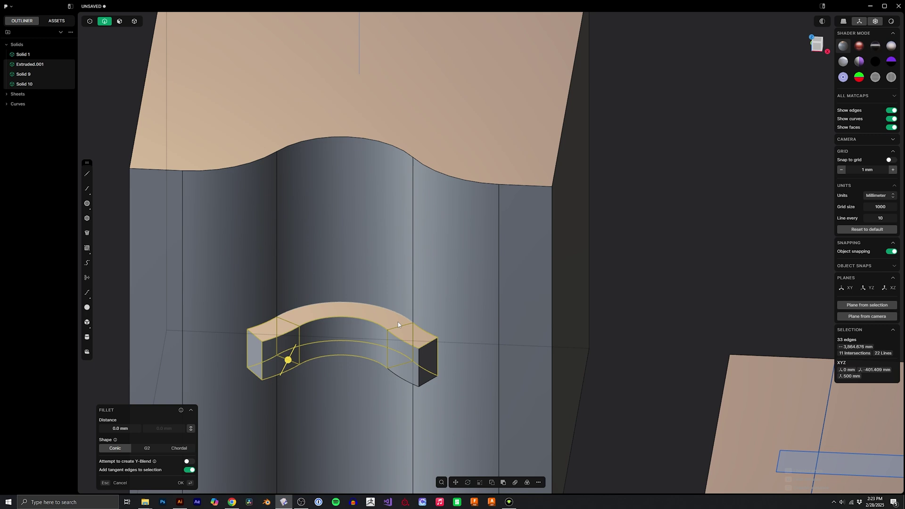
left_click_drag(402, 344, 395, 342)
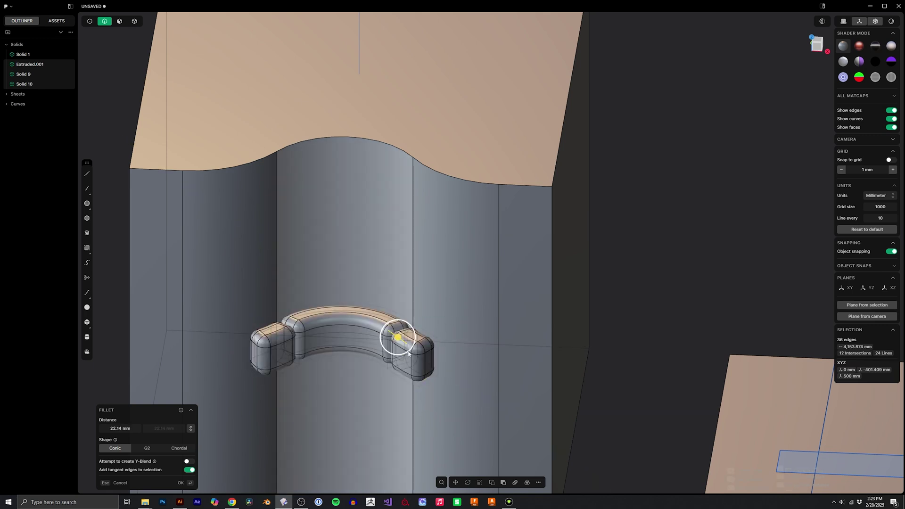
key("Escape")
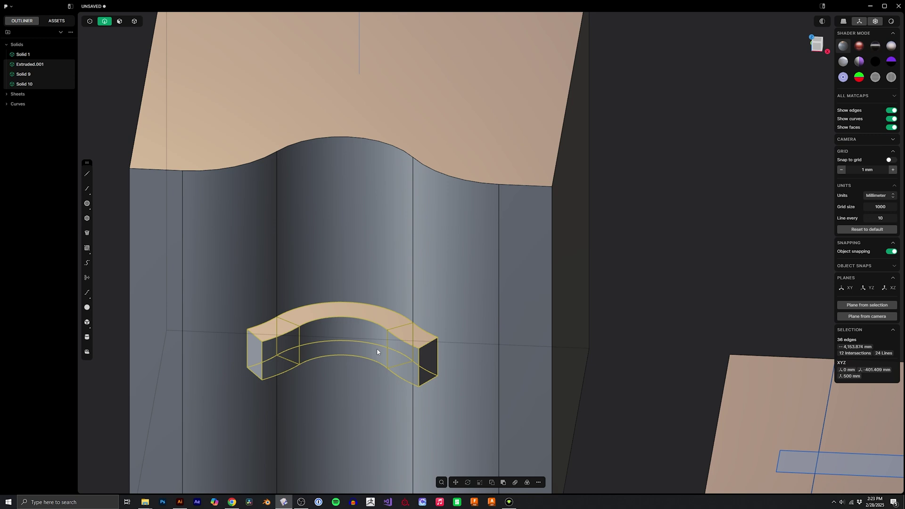
- Join the three curved bar pieces into one solid with a Boolean union
key("4")
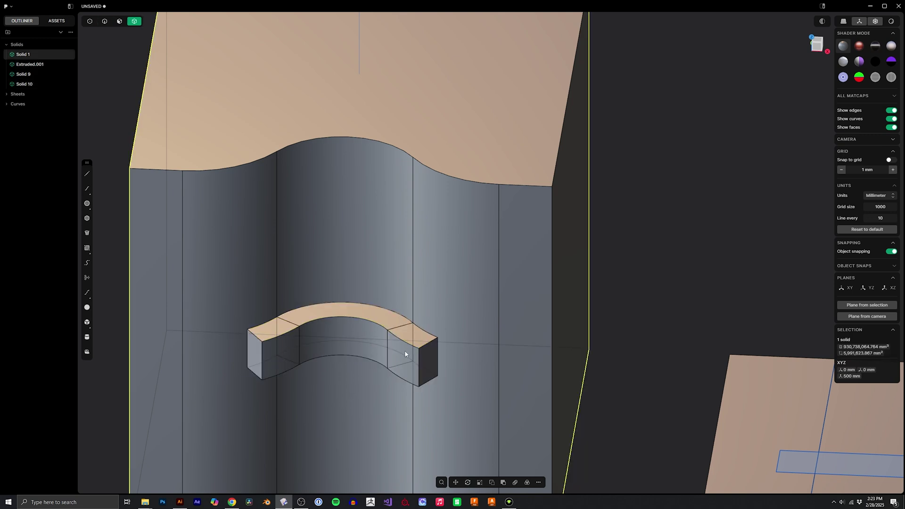
left_click(302, 342)
key("q")
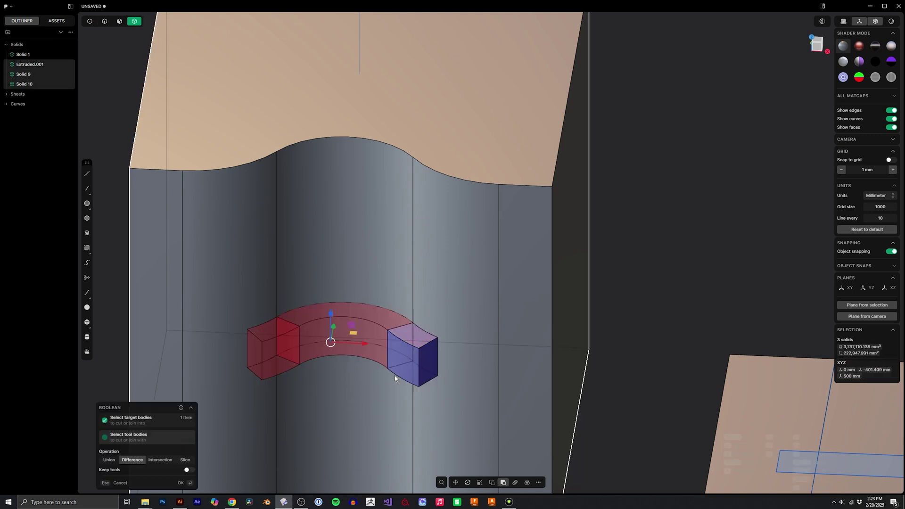
key("q")
right_click(396, 376)
- Chamfer the curved bar's upper front edge along its full length, including the tangent edges
middle_click_drag(401, 315, 392, 334)
key("2")
left_click(393, 334)
key("f")
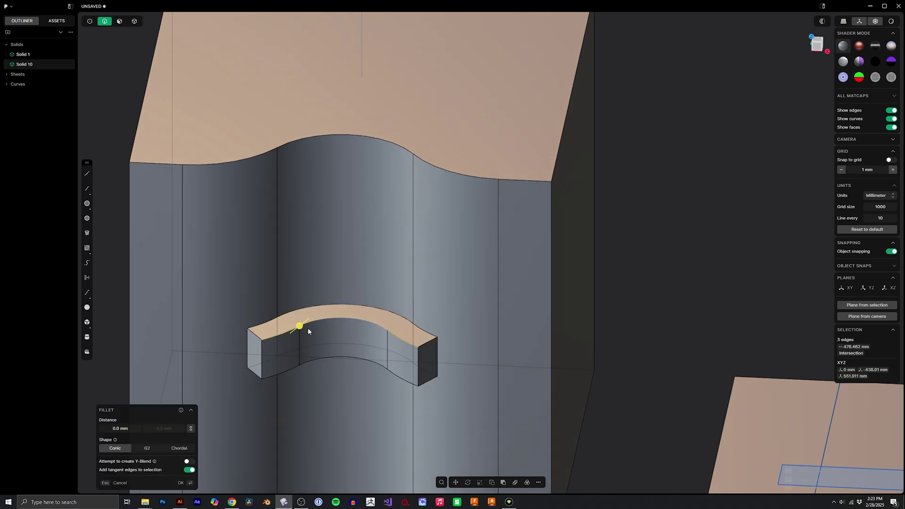
left_click_drag(300, 326, 288, 329)
key("Return")
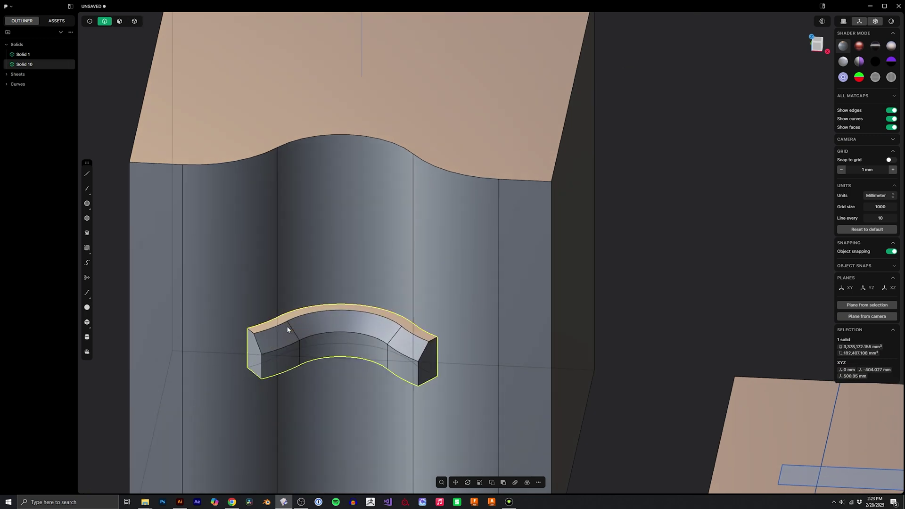
middle_click_drag(448, 342, 363, 264)
scroll(420, 297, "down", 2)
middle_click_drag(420, 297, 430, 315, "shift")
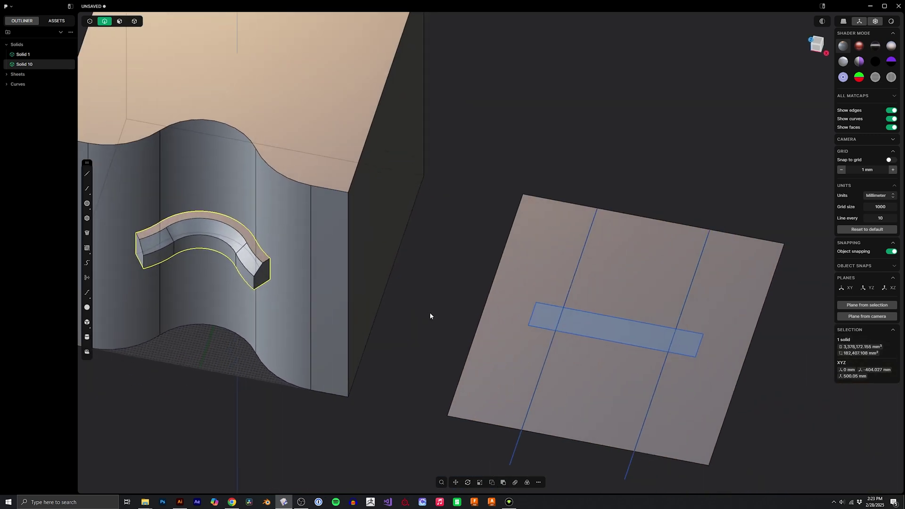
middle_click_drag(244, 276, 258, 281, "shift")
middle_click_drag(551, 338, 499, 297, "shift")
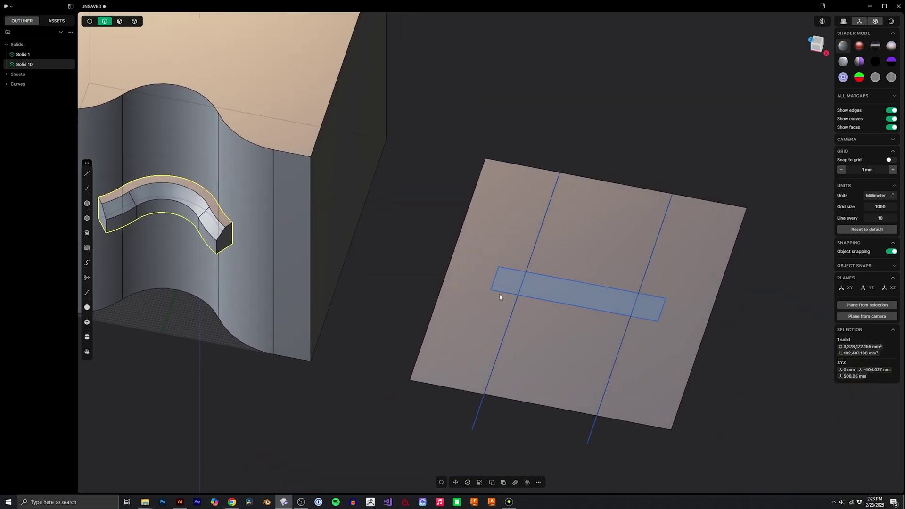
- Move the bar's rectangle outline on the flat sheets about 300 mm along negative Y, toward the sheets' front edge
key("3")
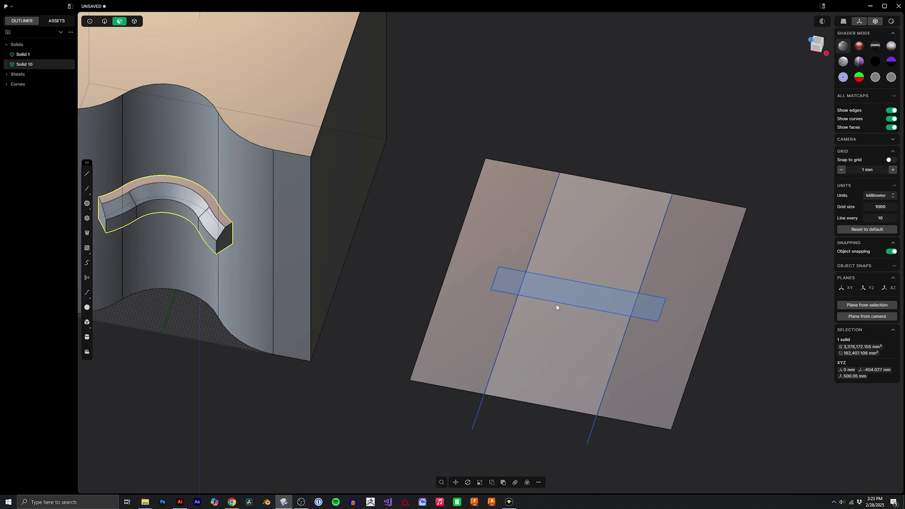
left_click(559, 305)
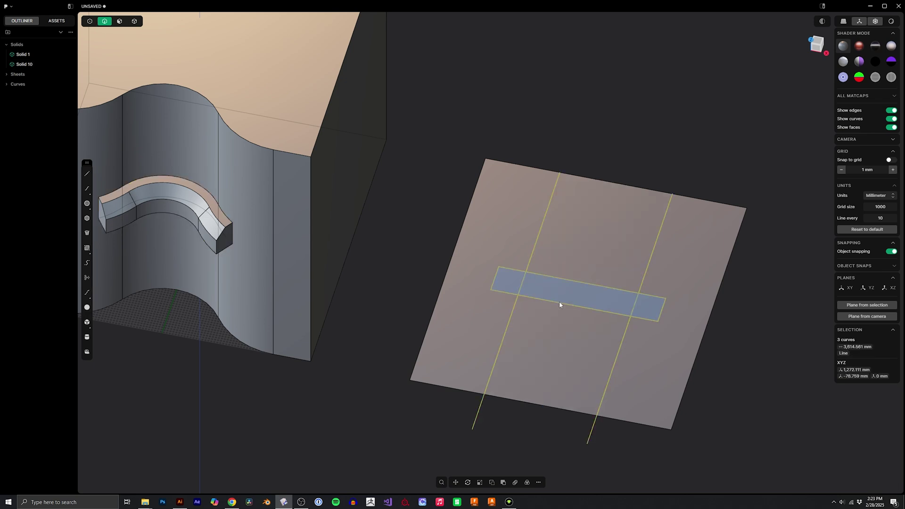
left_click(559, 302)
key("g")
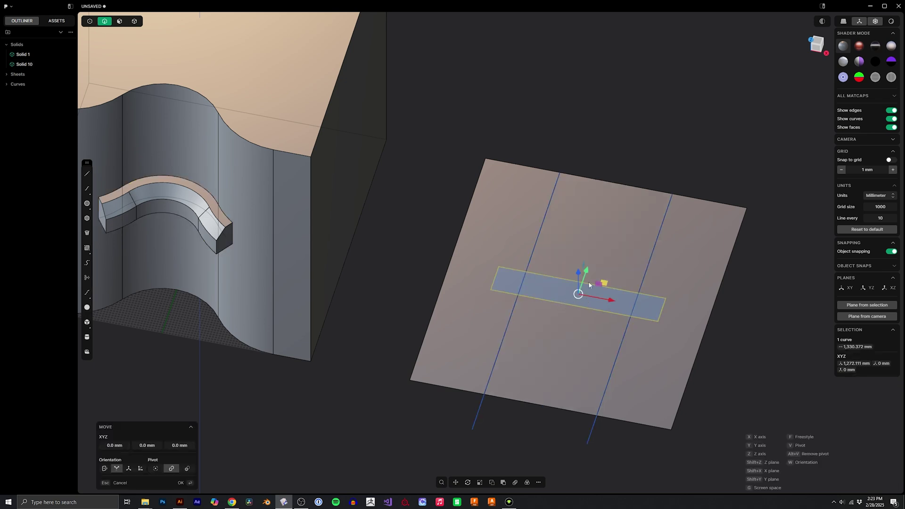
left_click_drag(589, 274, 408, 292)
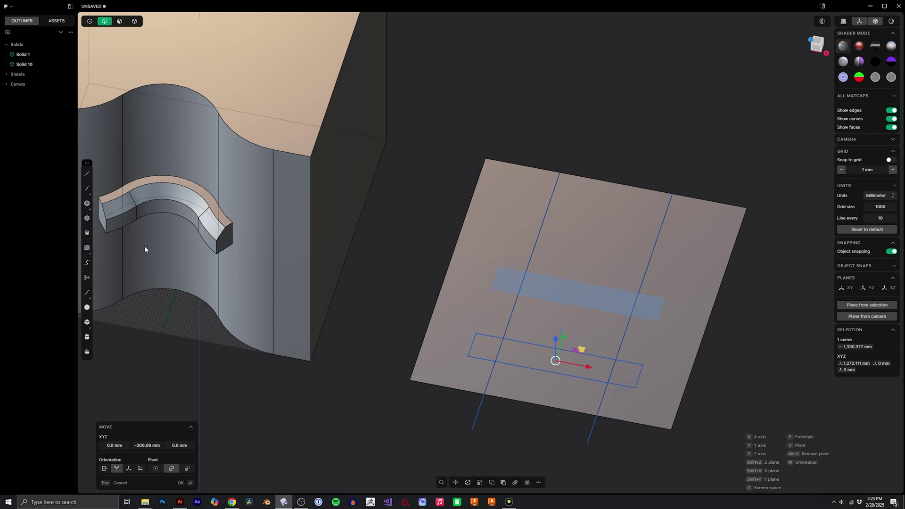
key("Return")
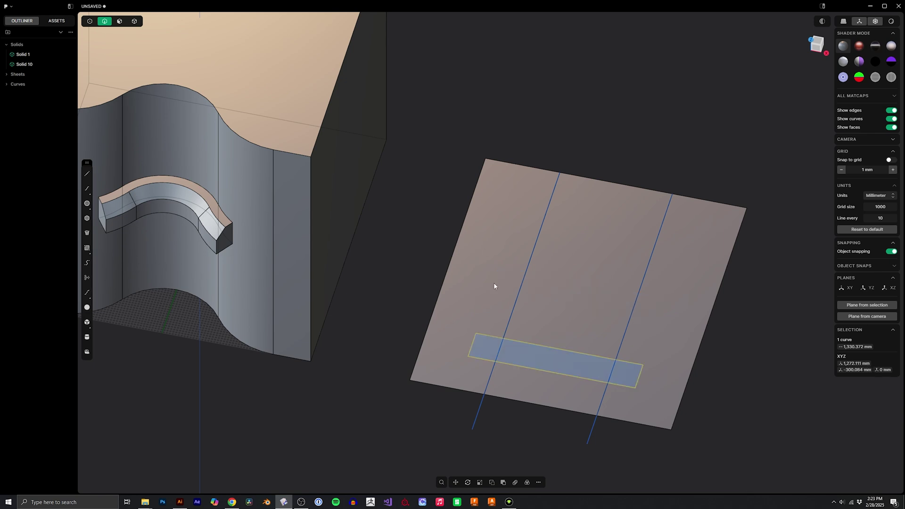
middle_click_drag(494, 286, 496, 341)
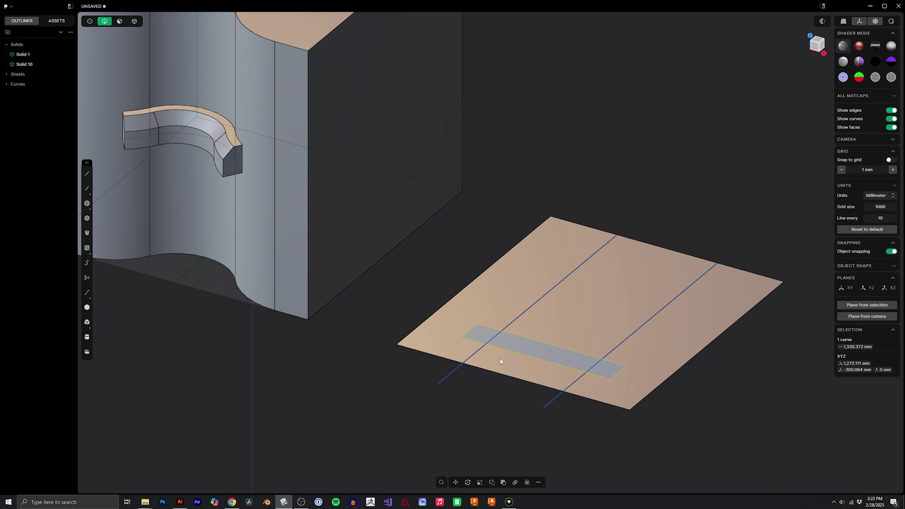
key("c")
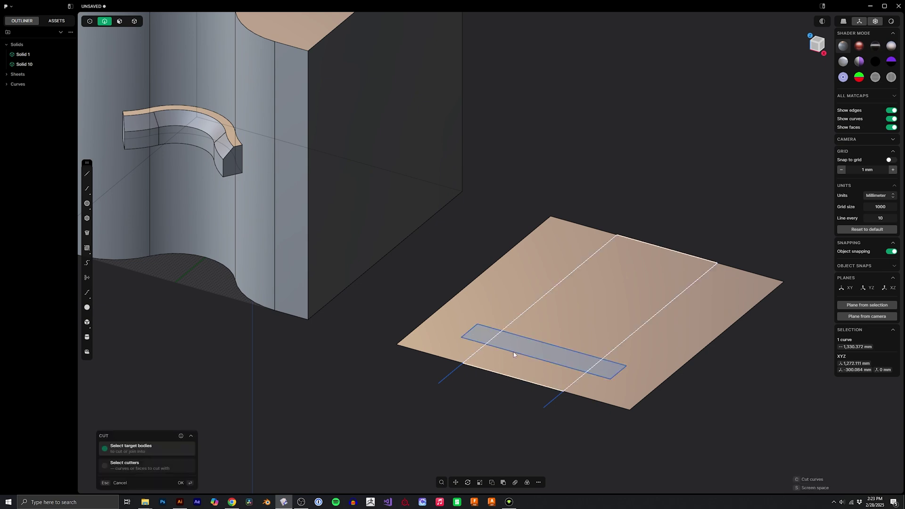
left_click(514, 352)
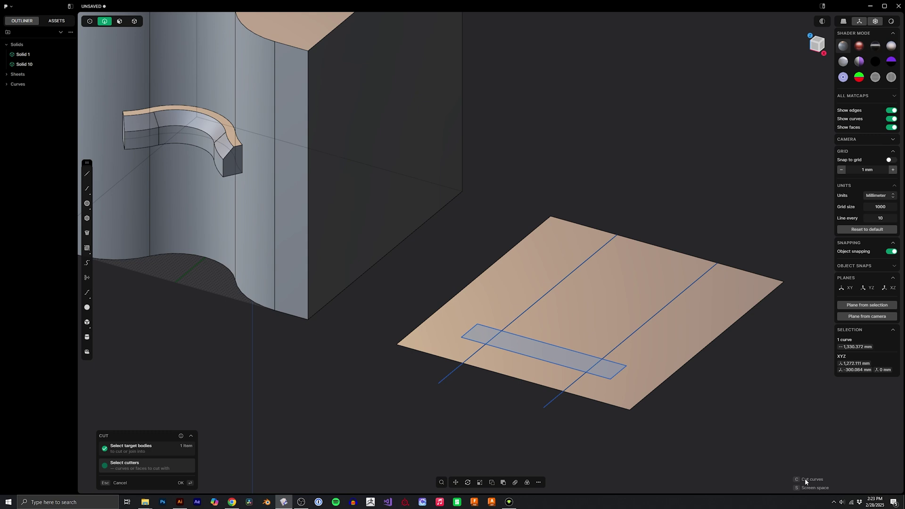
left_click(527, 358)
key("Escape")
- Cut the rectangle outline with the left seam line using Cut Curve
middle_click_drag(526, 352, 525, 355)
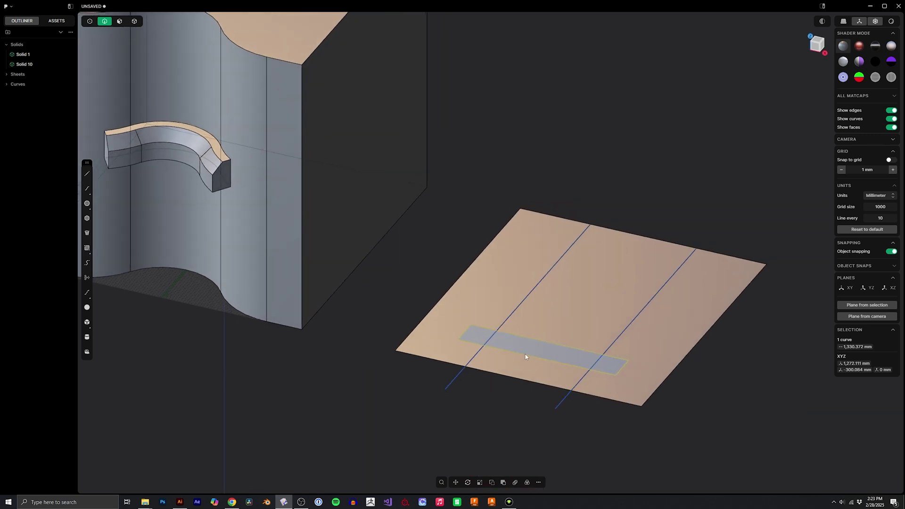
type("fcut")
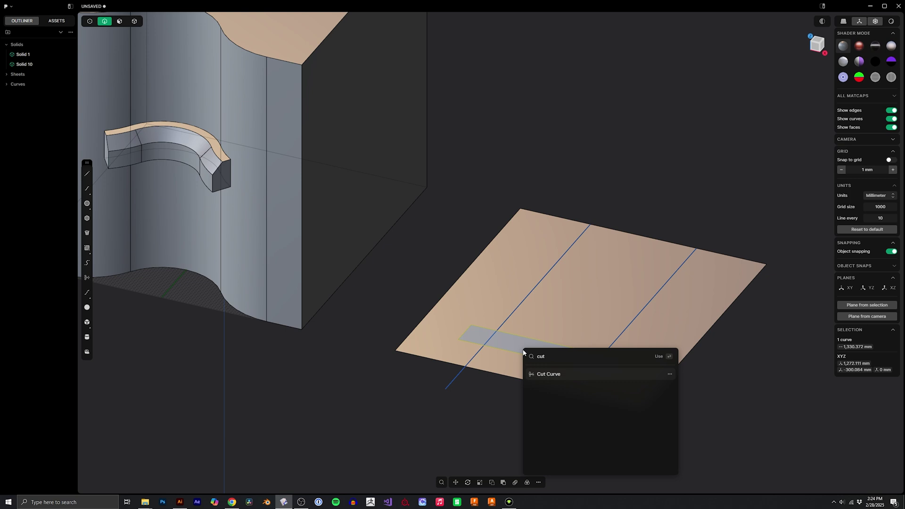
key("Return")
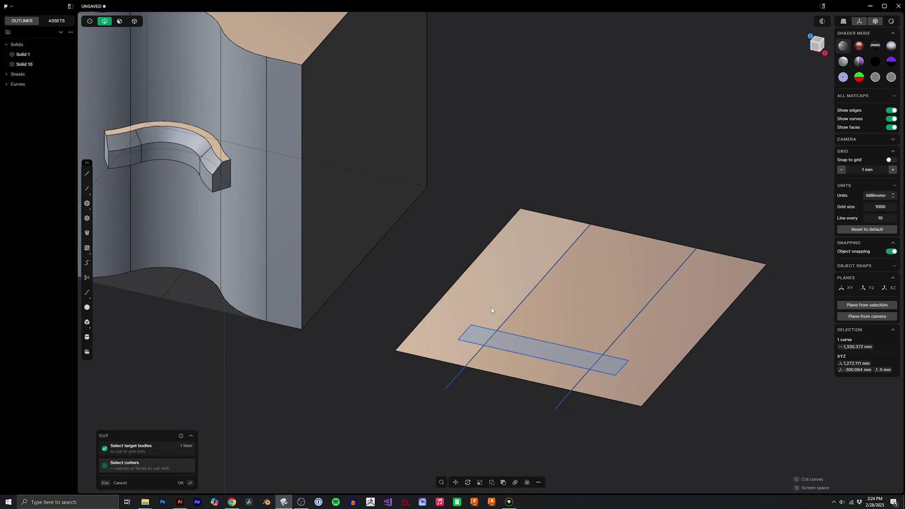
left_click(460, 373)
key("Return")
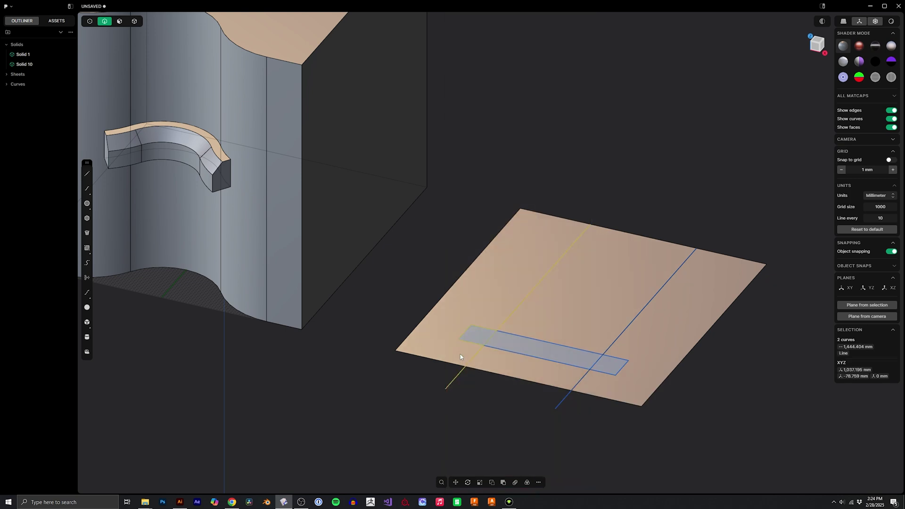
- Cut the remaining larger part of the rectangle outline with the right seam line
left_click(528, 357)
type("fc")
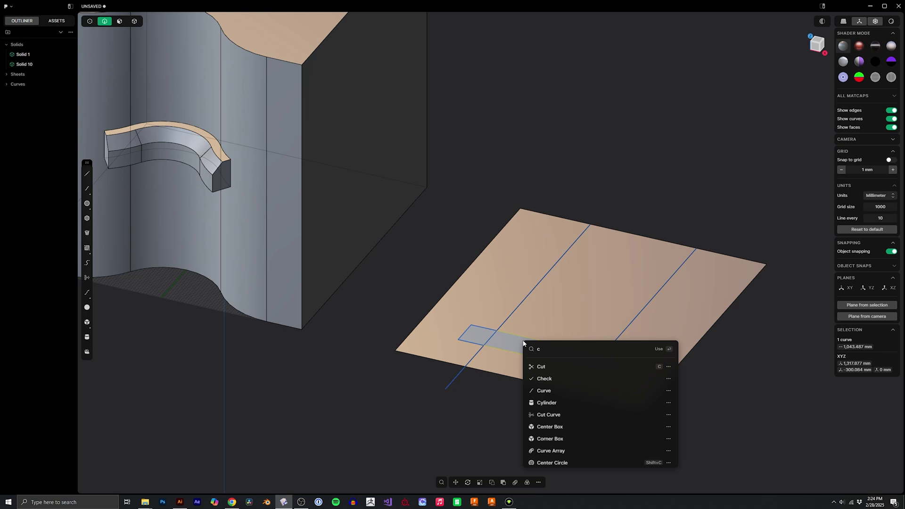
type("utc")
key("Return")
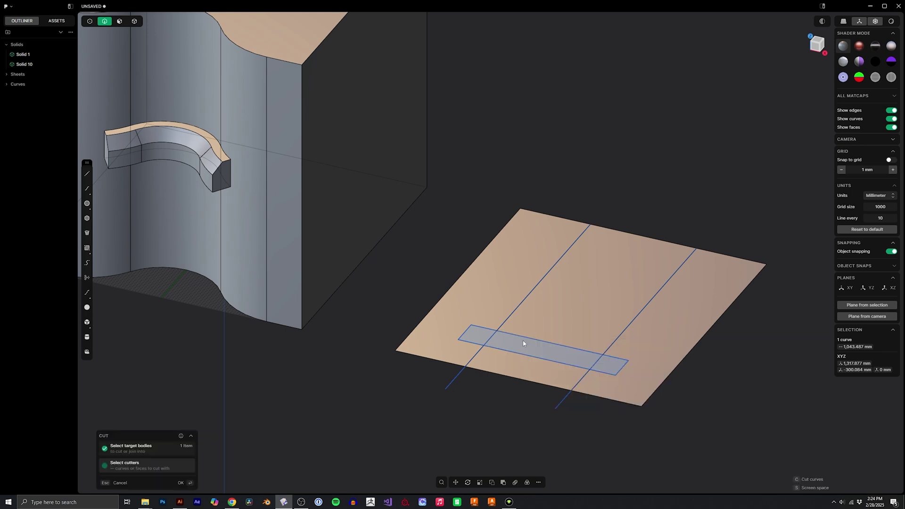
left_click(562, 401)
key("Return")
- Delete both seam lines from the flat sheets, keeping the split rectangle outline
middle_click_drag(443, 308, 470, 320)
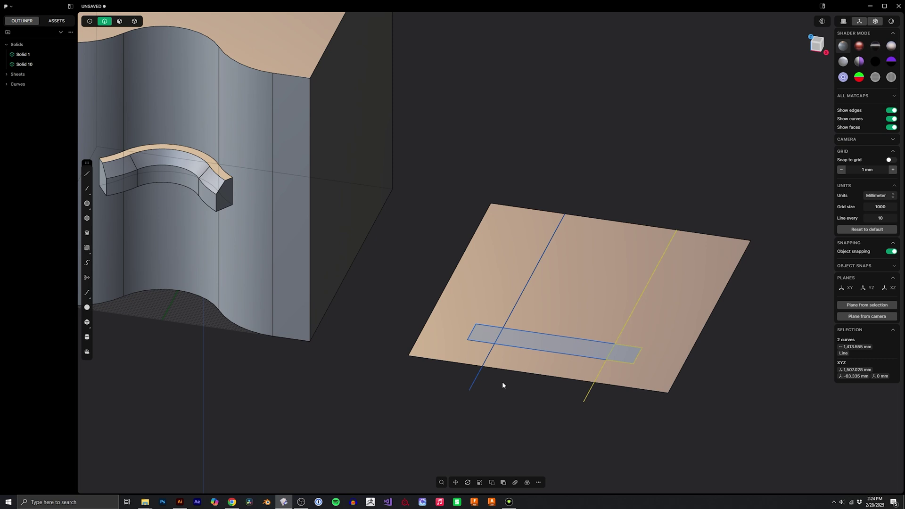
key("Delete")
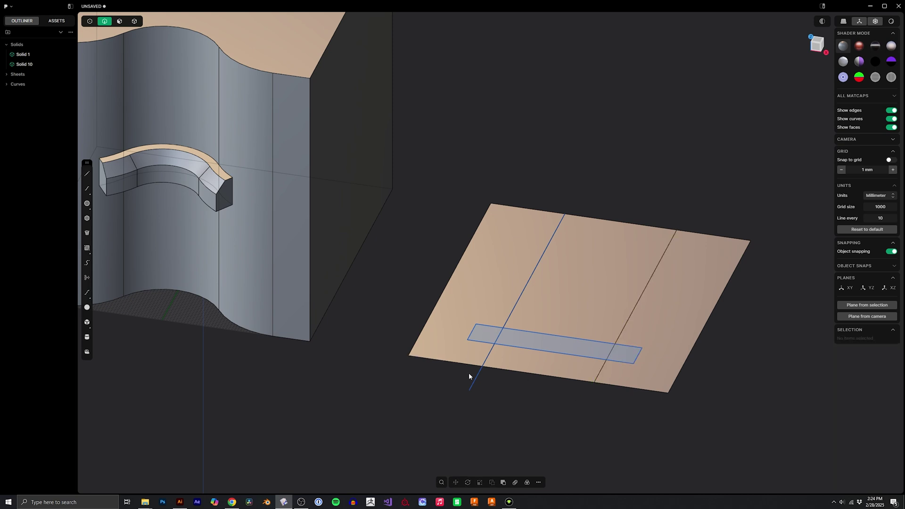
middle_click_drag(473, 376, 494, 327)
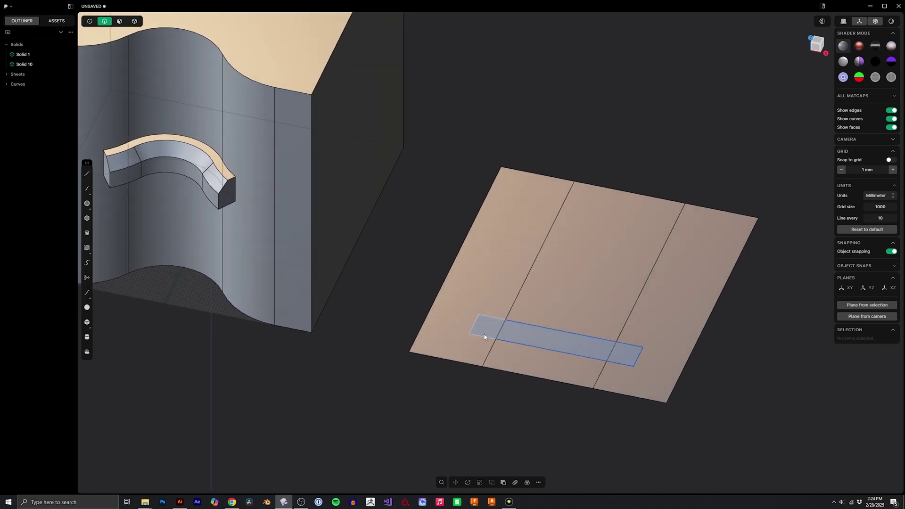
- Deform the outline's left end piece from the left flat sheet onto the block's left curved face
left_click(484, 337)
type("fde")
key("Return")
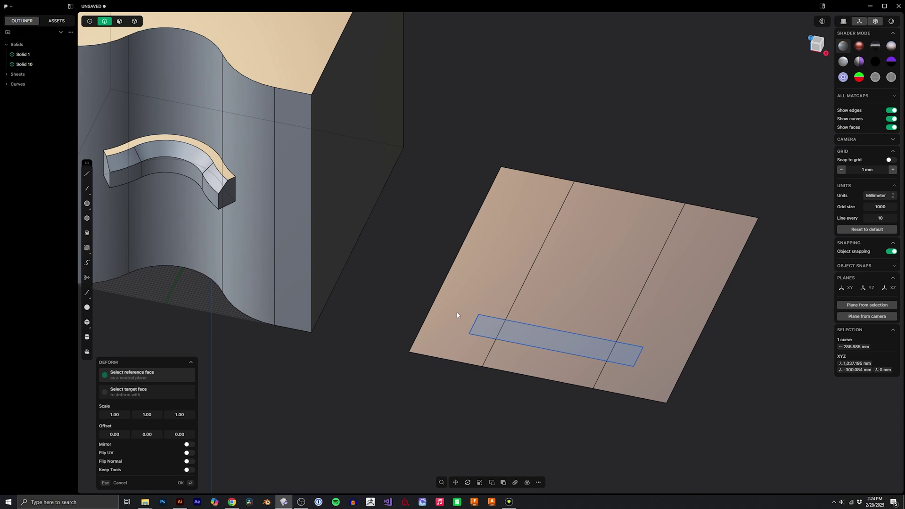
left_click(442, 344)
left_click(118, 227)
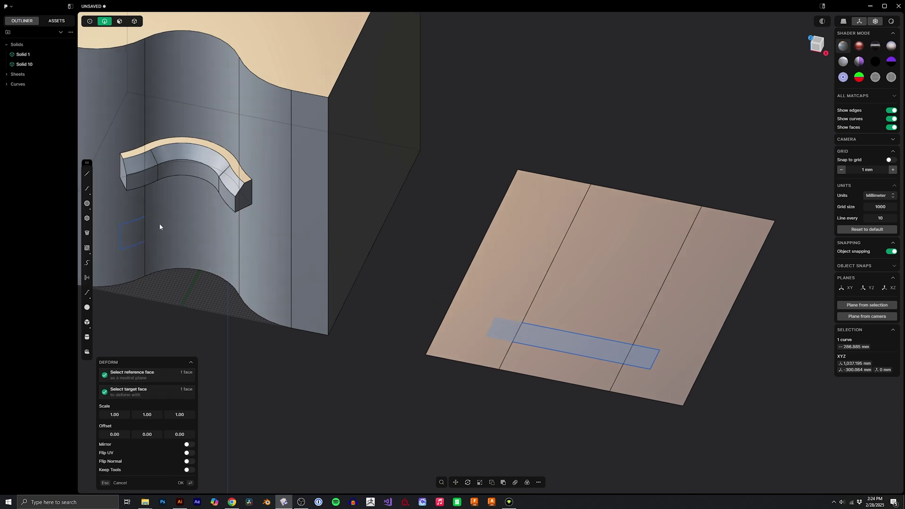
key("Return")
- Deform the two middle outline lines from the middle flat sheet onto the block's central curved face
left_click(557, 350)
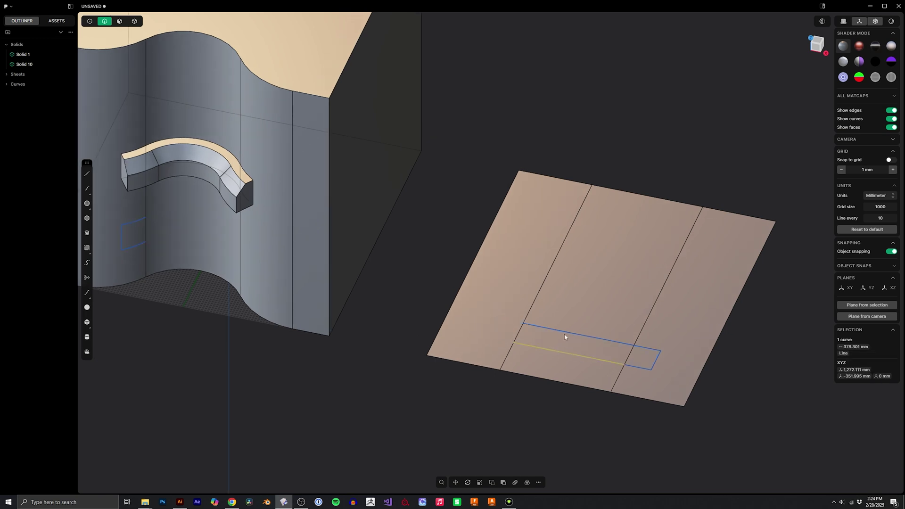
left_click(568, 332, "shift")
type("fdef")
left_click(580, 357)
left_click(560, 362)
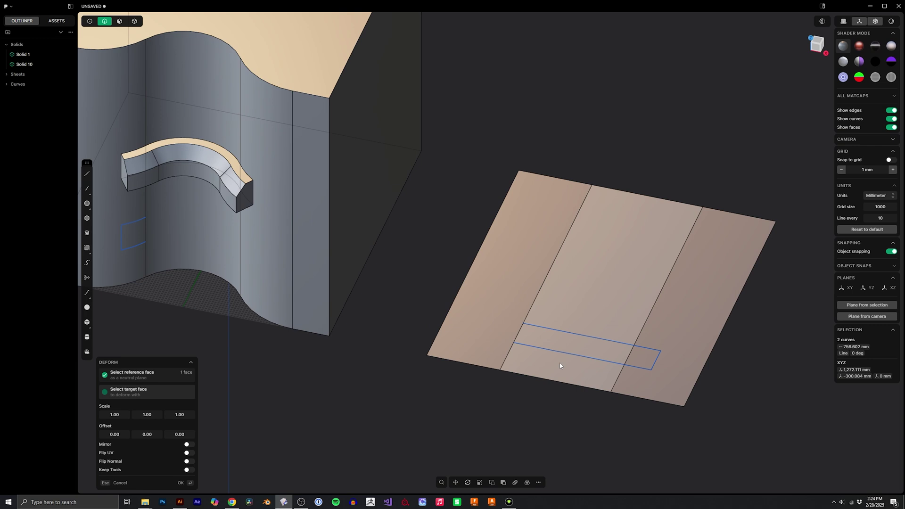
left_click(207, 229)
key("Return")
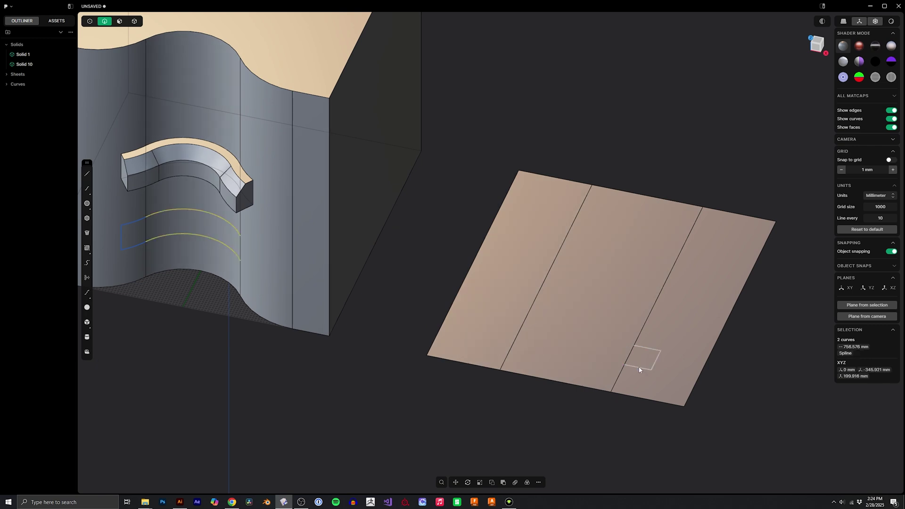
- Deform the outline's right end piece from the right flat sheet onto the block's right curved face
left_click(639, 368)
right_click(640, 369)
type("def")
left_click(660, 374)
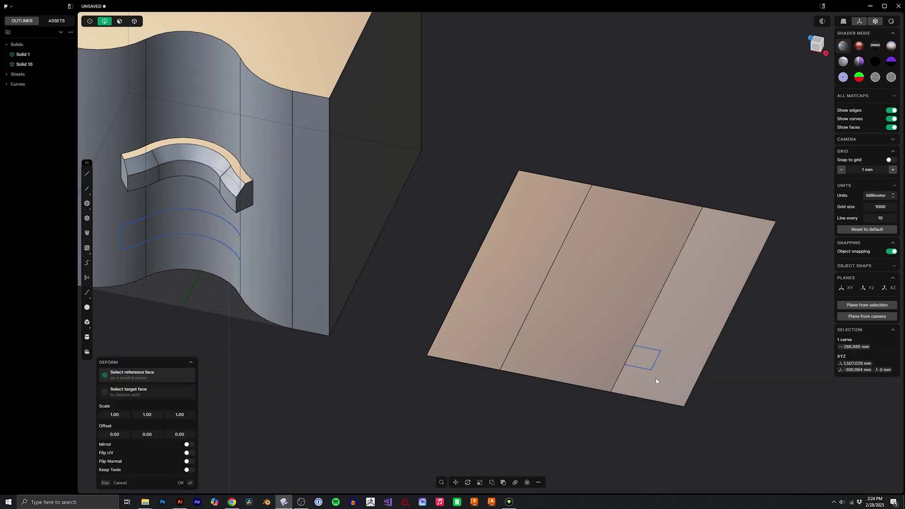
left_click(654, 378)
left_click(276, 254)
key("Return")
- Join the four deformed outline pieces on the block into one closed curve
middle_click_drag(286, 205, 442, 219, "shift")
scroll(386, 240, "up", 2)
middle_click_drag(379, 241, 404, 251, "shift")
left_click(406, 246, "shift")
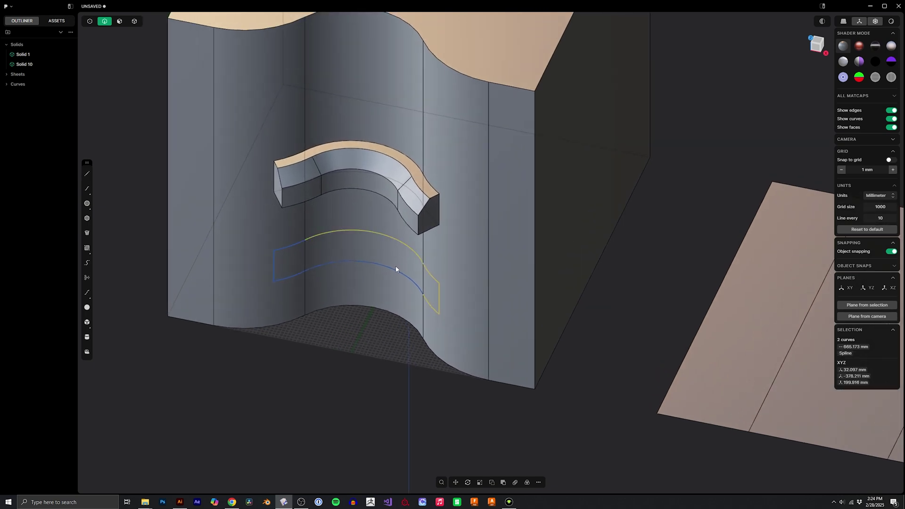
left_click(286, 276, "shift")
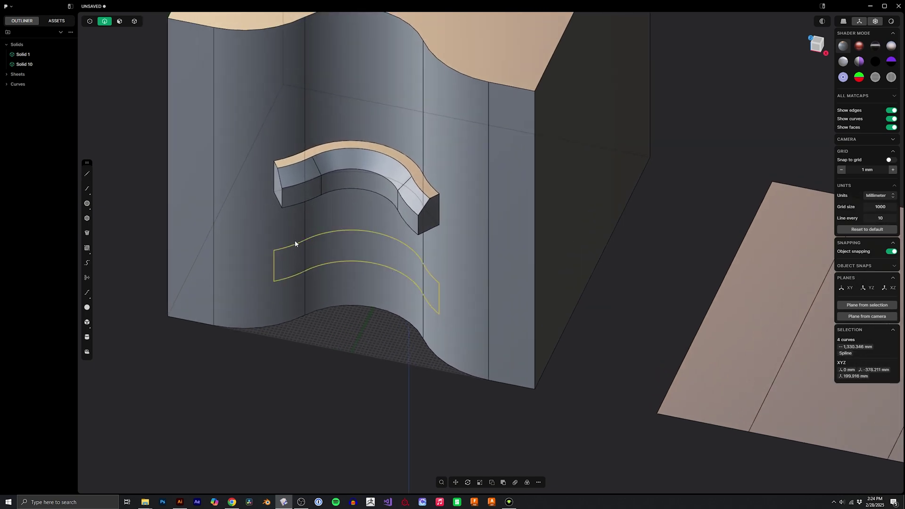
key("j")
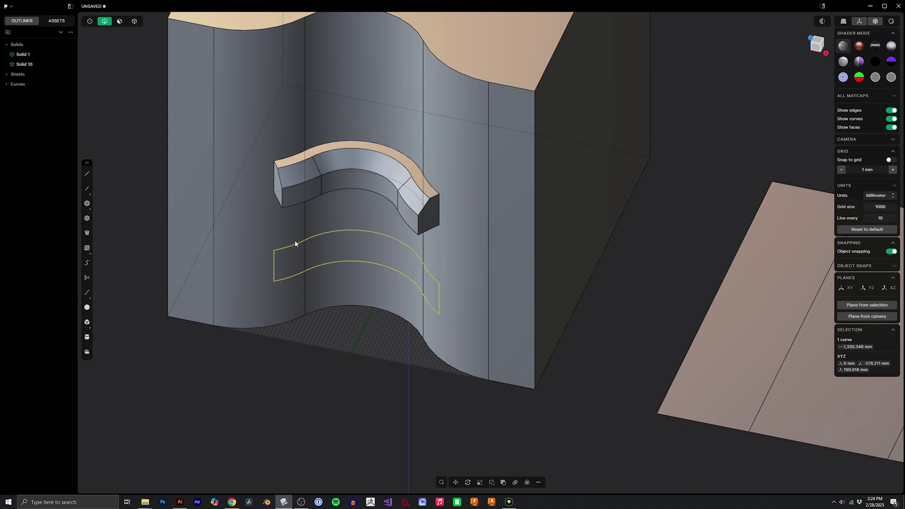
- Imprint the joined outline curve onto the block using the Normal method
middle_click_drag(341, 253, 340, 250)
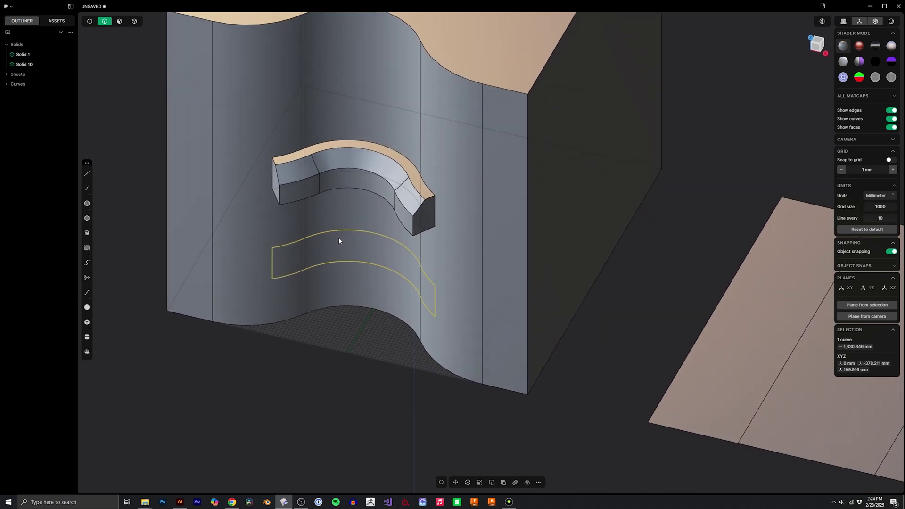
key("4")
left_click(366, 298)
key("i")
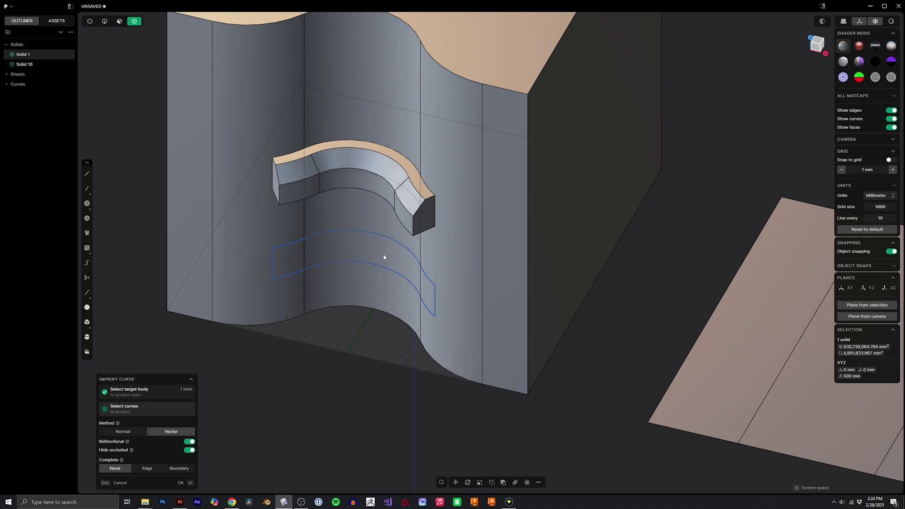
left_click(125, 432)
left_click(181, 483)
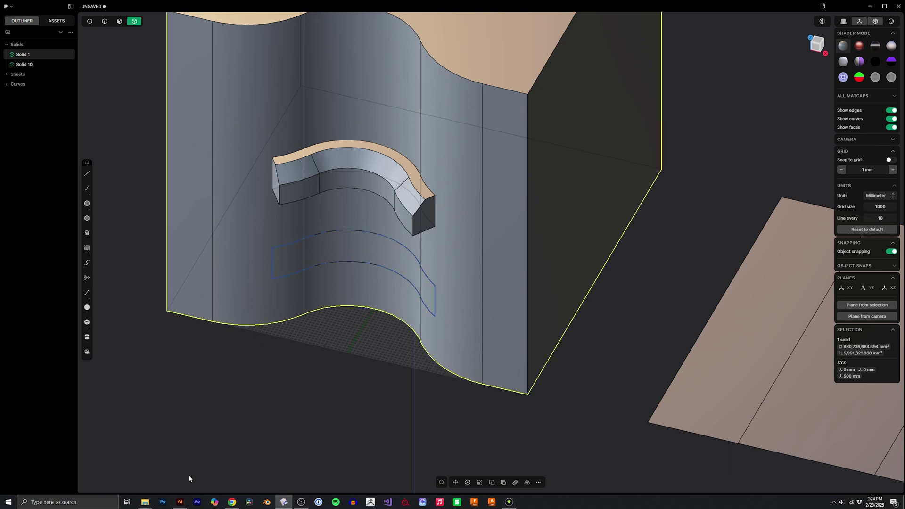
- Delete the joined outline curve, leaving only its imprint on the block
left_click(289, 277)
key("x")
middle_click_drag(322, 265, 297, 256)
- Select the three imprinted band faces on the block below the curved bar for an offset
key("3")
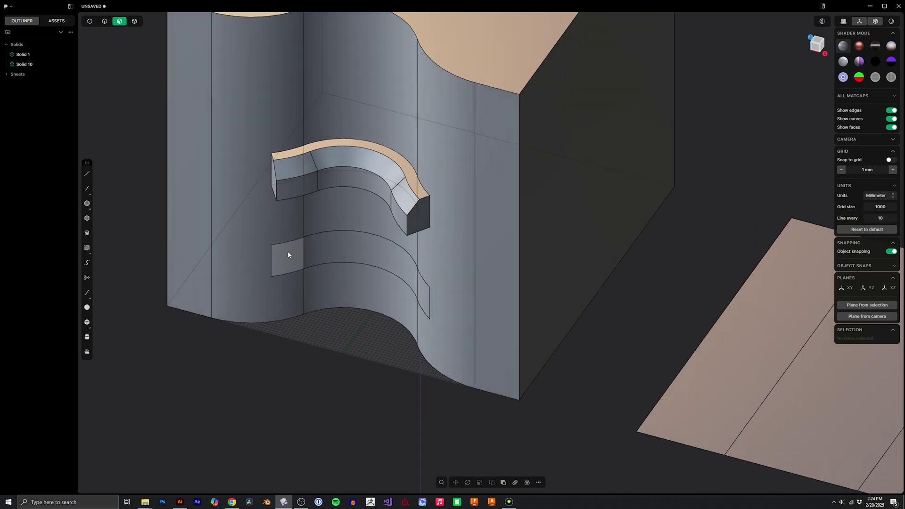
left_click(288, 253)
left_click(345, 252, "shift")
left_click(423, 296, "shift")
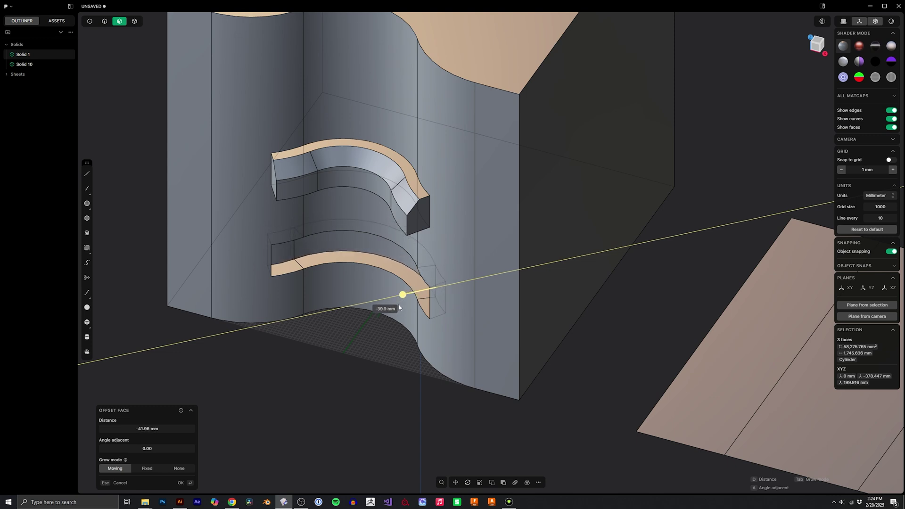
- Try to offset the three imprinted band faces by about 42 mm
left_click(378, 316)
middle_click_drag(378, 316, 425, 263)
key("2")
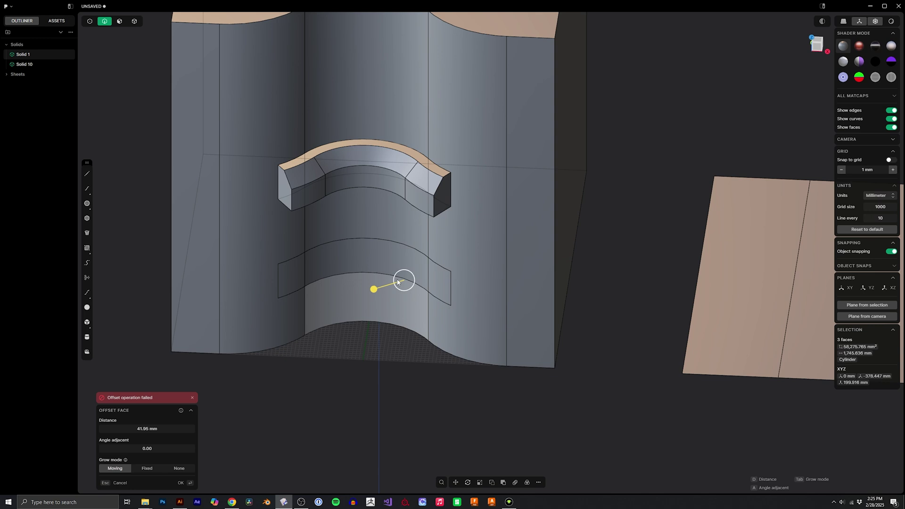
key("Escape")
- Offset the three imprinted band faces outward to raise a second curved bar from the block
middle_click_drag(408, 277, 394, 263)
key("o")
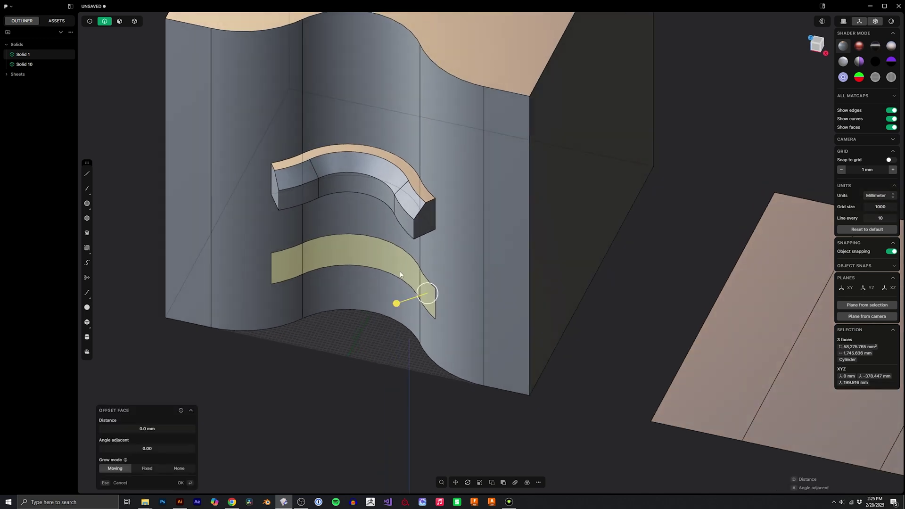
left_click_drag(395, 307, 383, 302)
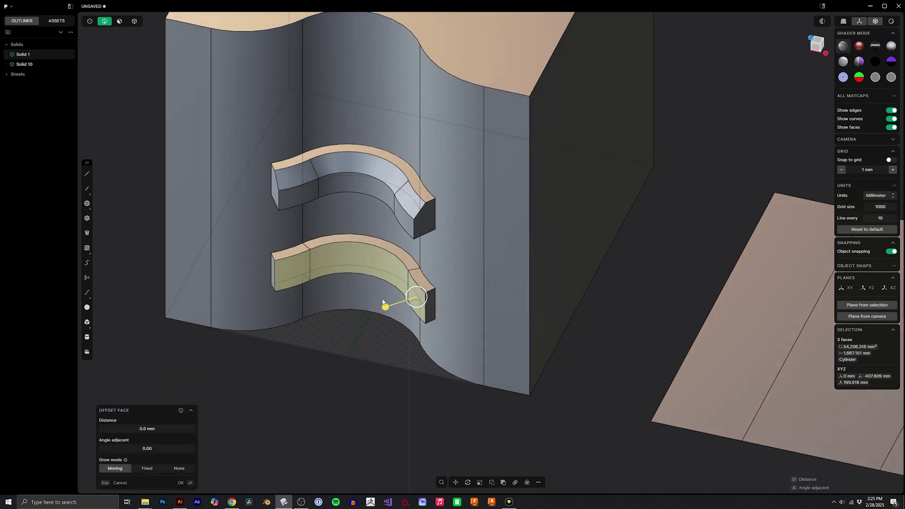
key("Escape")
left_click(393, 251)
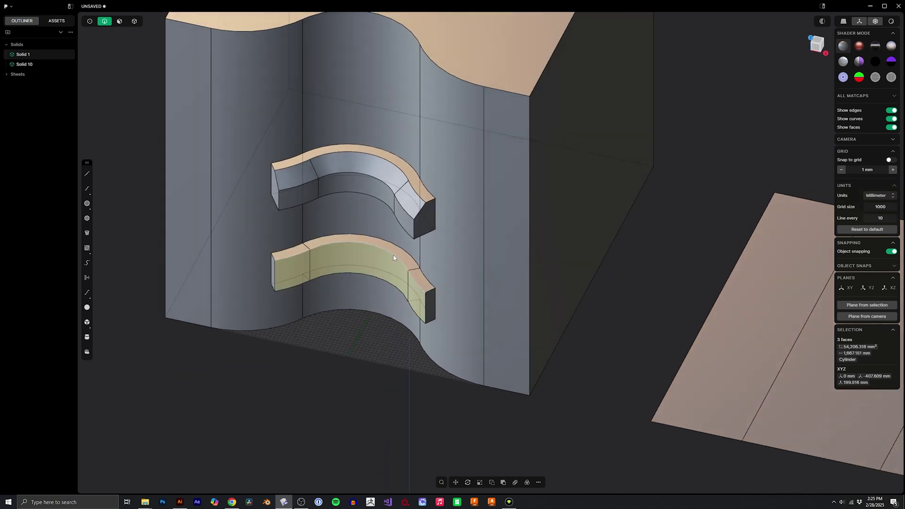